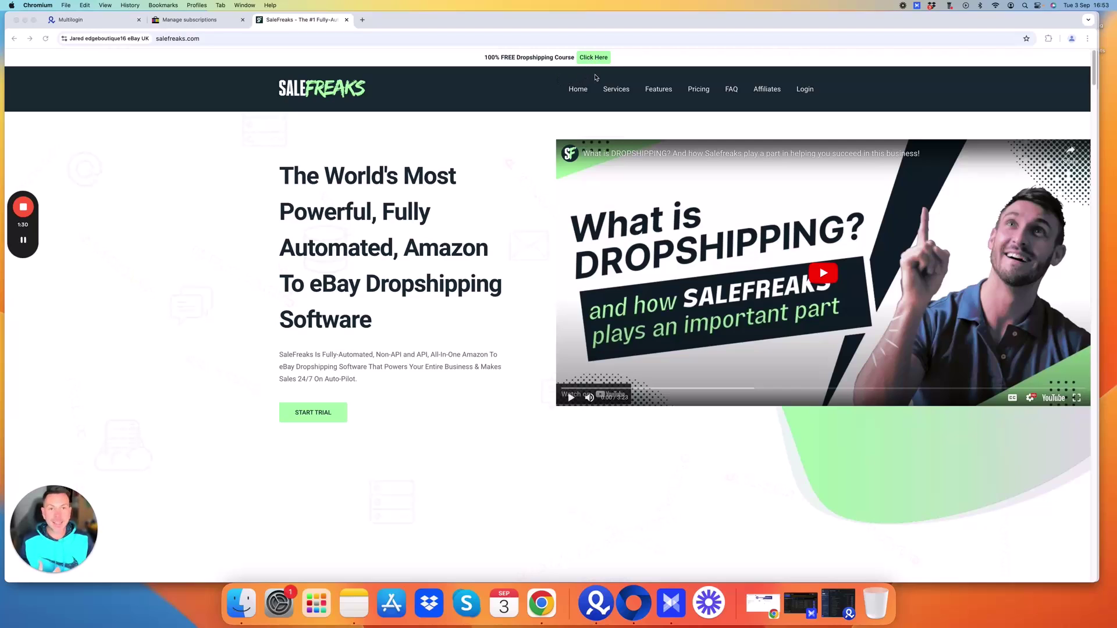
# - Open the SaleFreaks trial pricing and examine the Beginners 500 and Intermediate 2500 packages
pyautogui.click(595, 76)
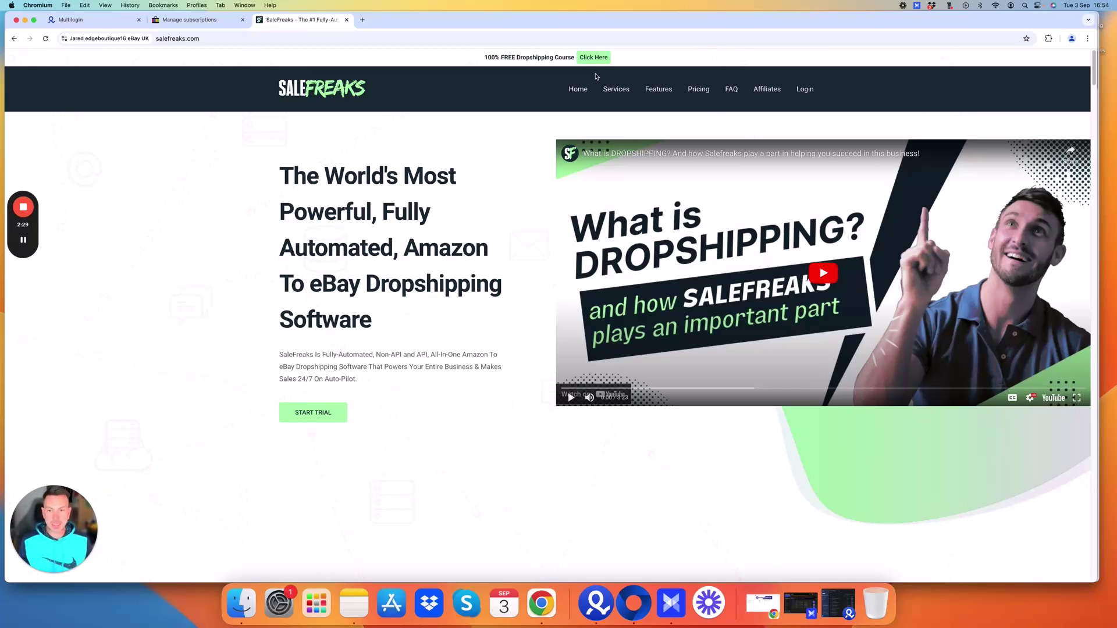
pyautogui.click(319, 417)
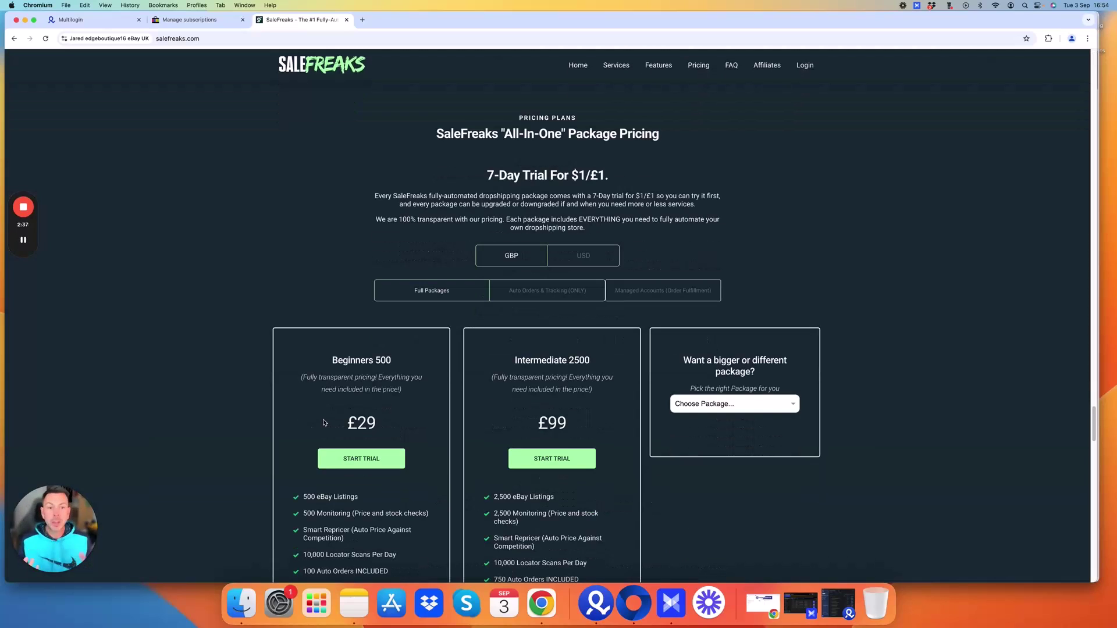
pyautogui.scroll(-5, 324, 423)
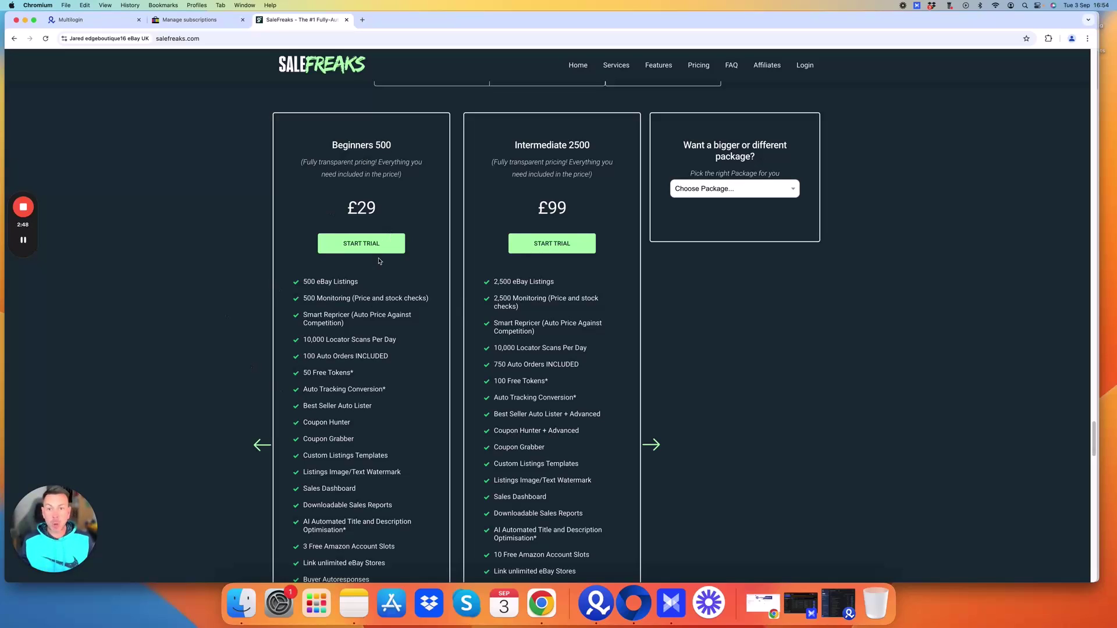
# - Choose the Beginners 1000 package under the bigger or different package option and examine its price and features
pyautogui.click(730, 195)
pyautogui.click(727, 203)
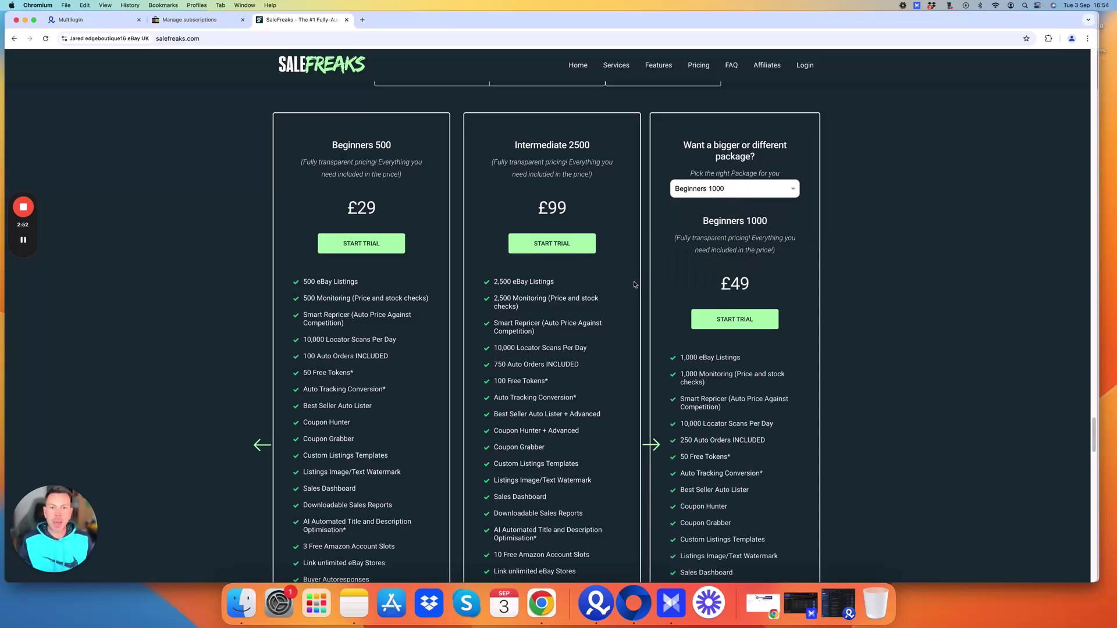
pyautogui.scroll(-1, 728, 259)
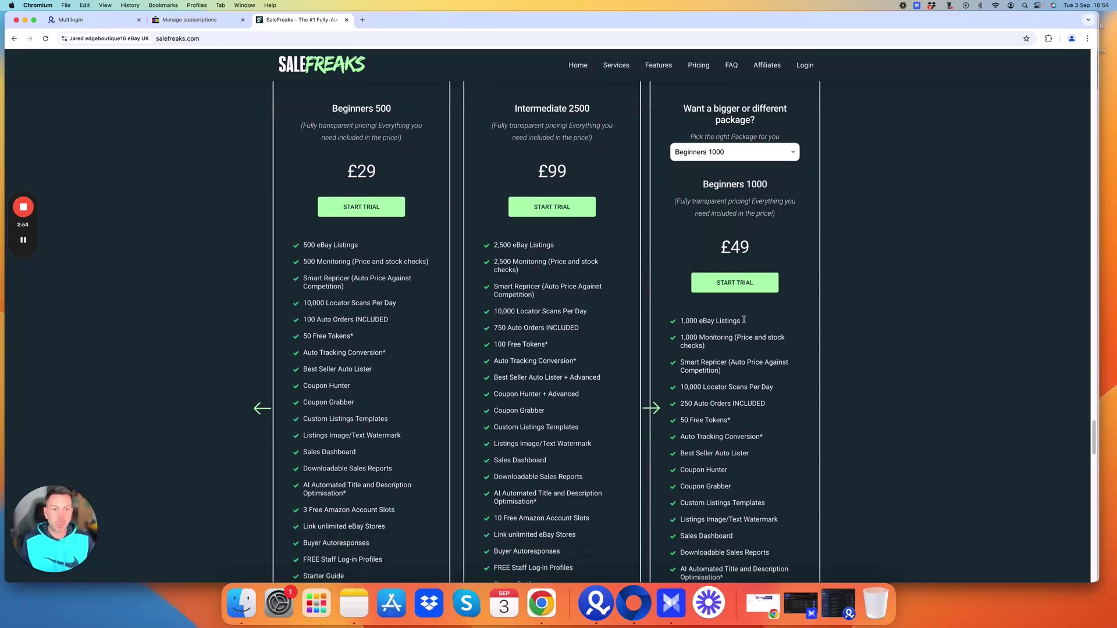
pyautogui.scroll(1, 700, 365)
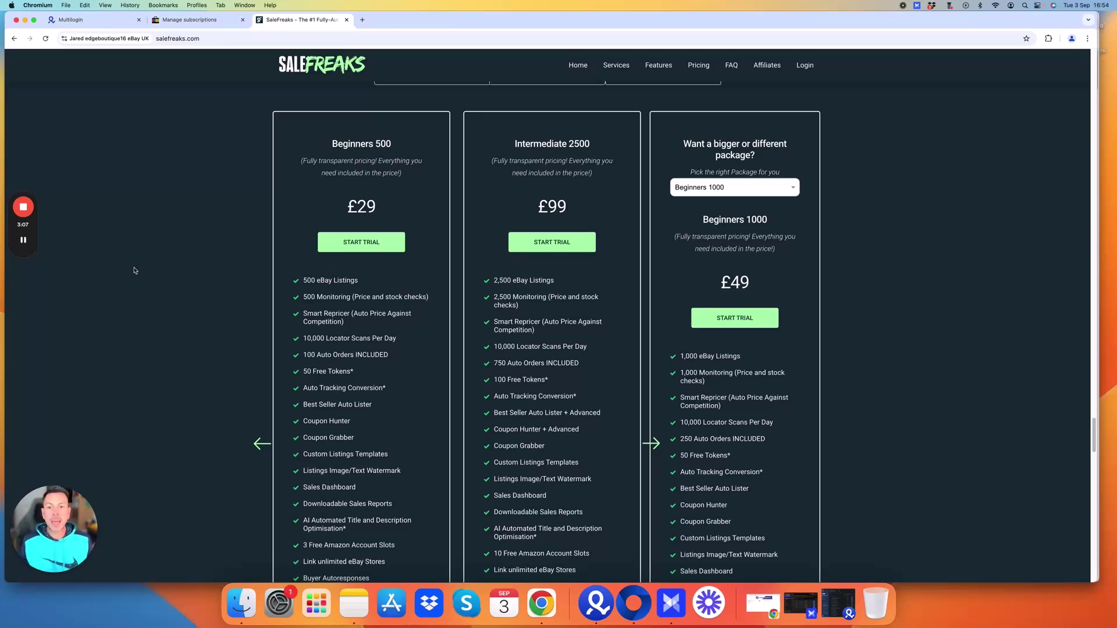
pyautogui.moveTo(23, 241)
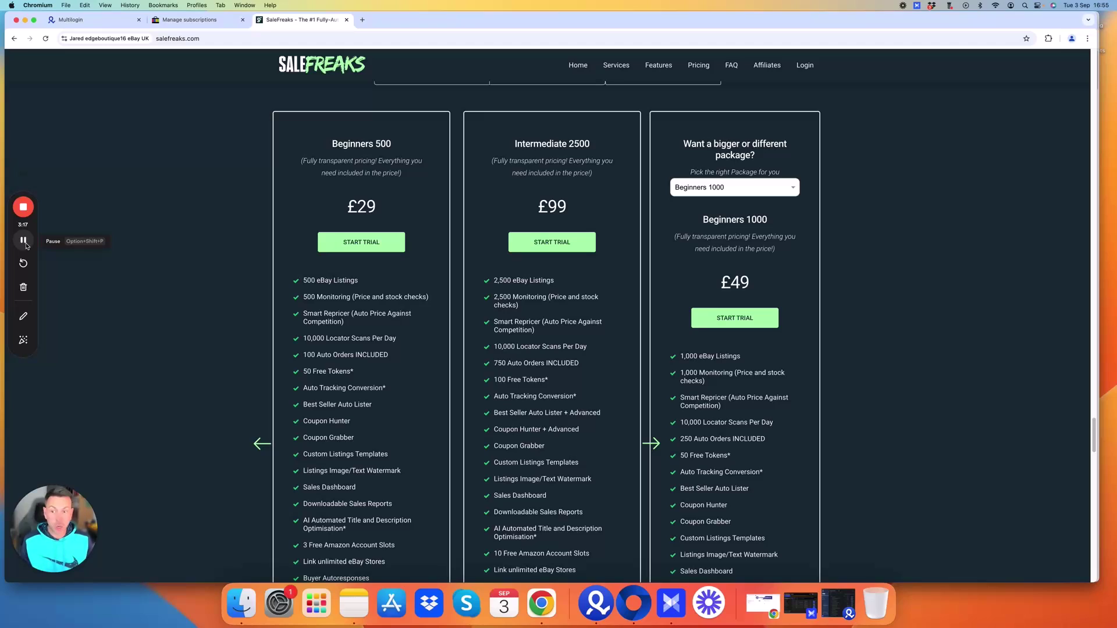
pyautogui.click(23, 240)
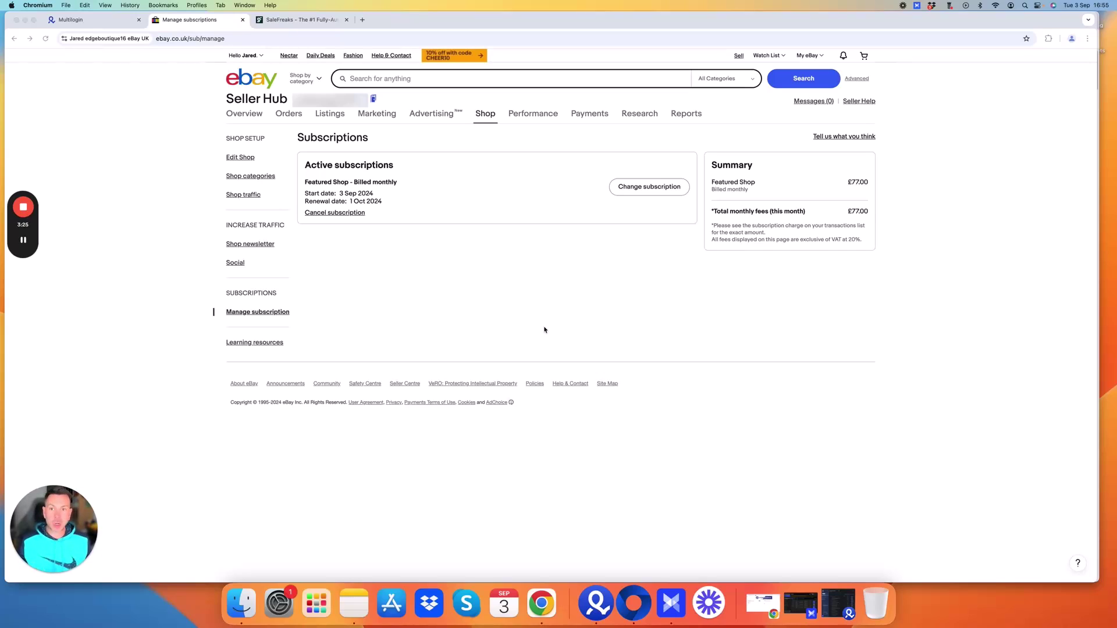
pyautogui.click(306, 169)
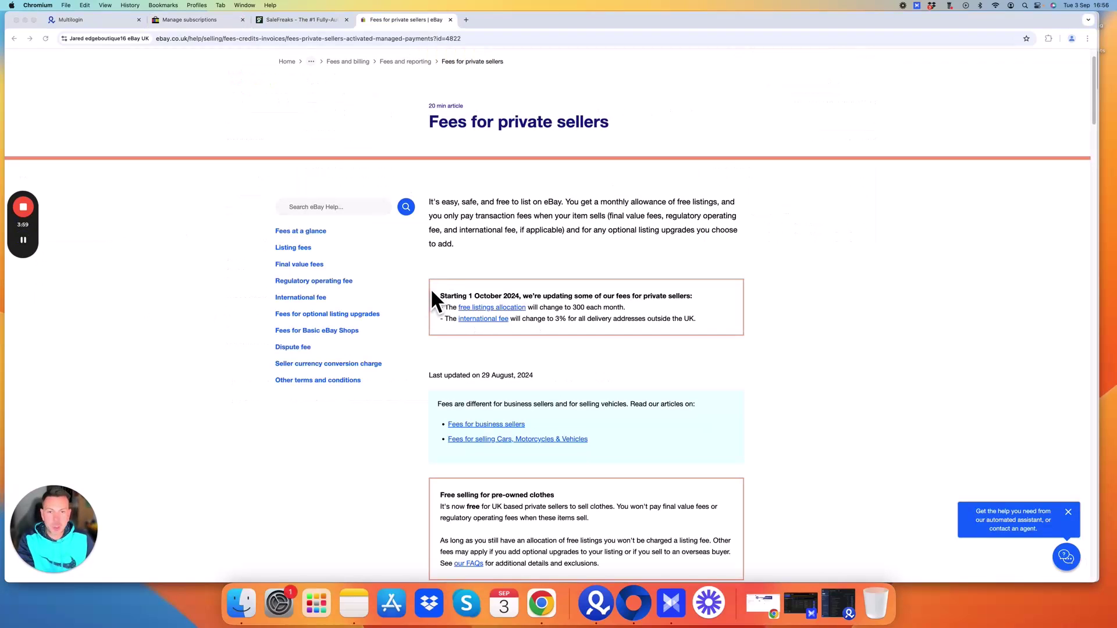
pyautogui.click(467, 295)
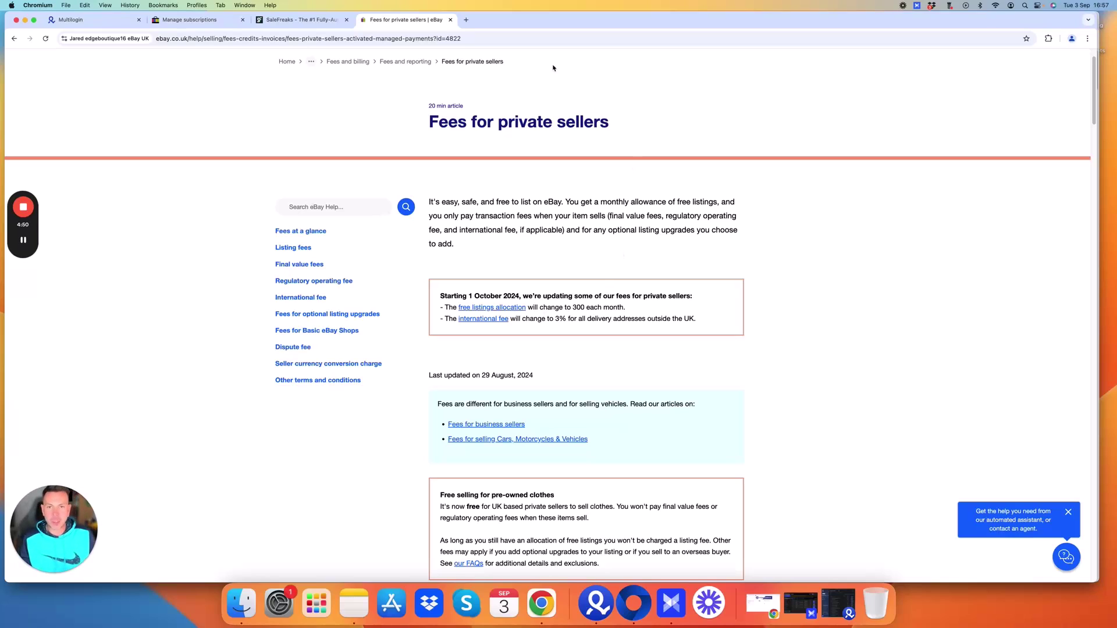
# - Return from the private seller fees article to the eBay Manage subscriptions page
pyautogui.click(172, 24)
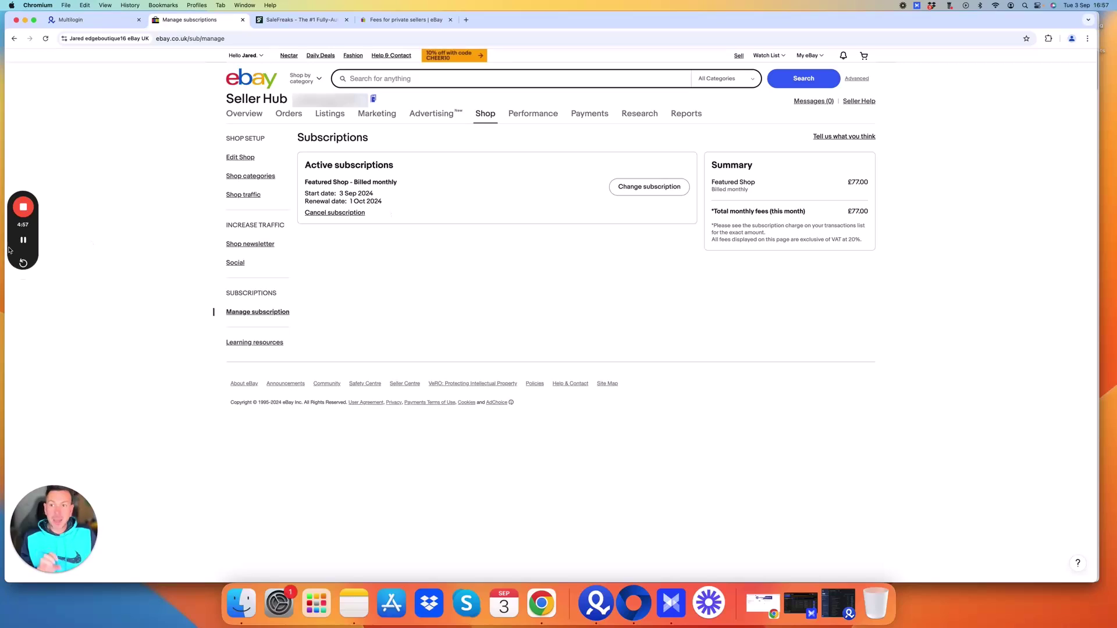
pyautogui.moveTo(26, 244)
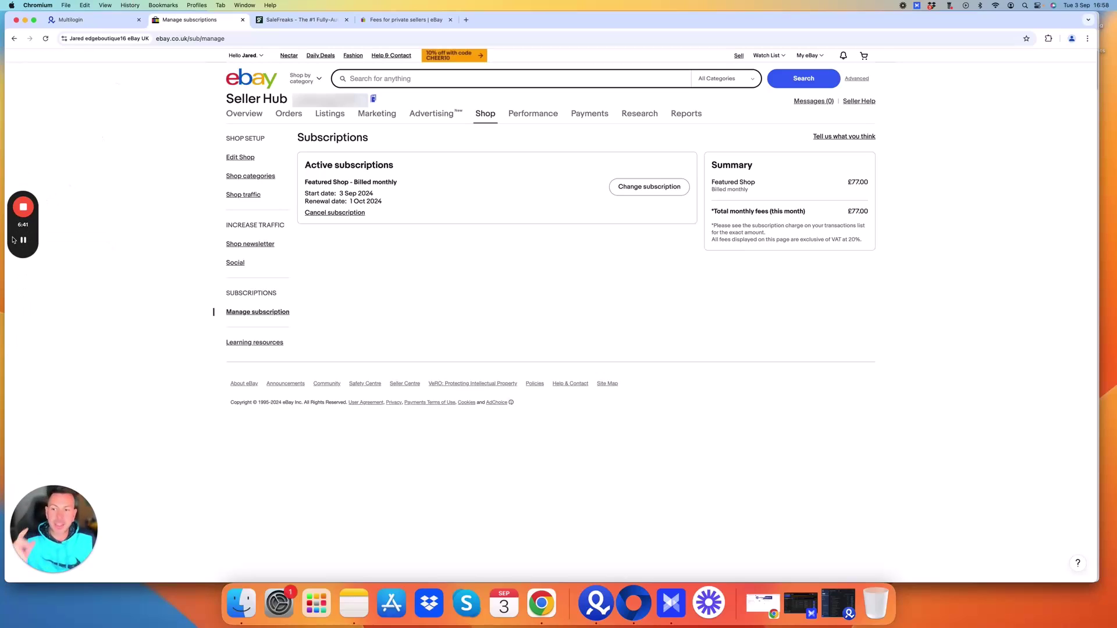
pyautogui.moveTo(17, 241)
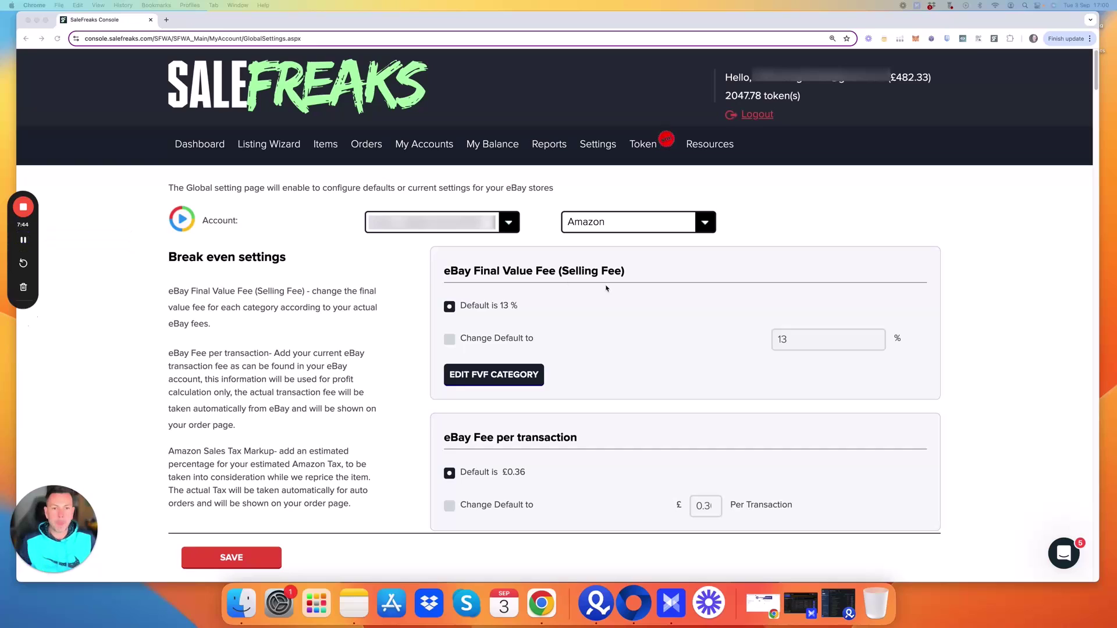
# - Examine the break-even settings: eBay final value fee, eBay fee per transaction and Amazon Sales Tax Markup
pyautogui.scroll(-3, 607, 288)
pyautogui.scroll(-4, 608, 289)
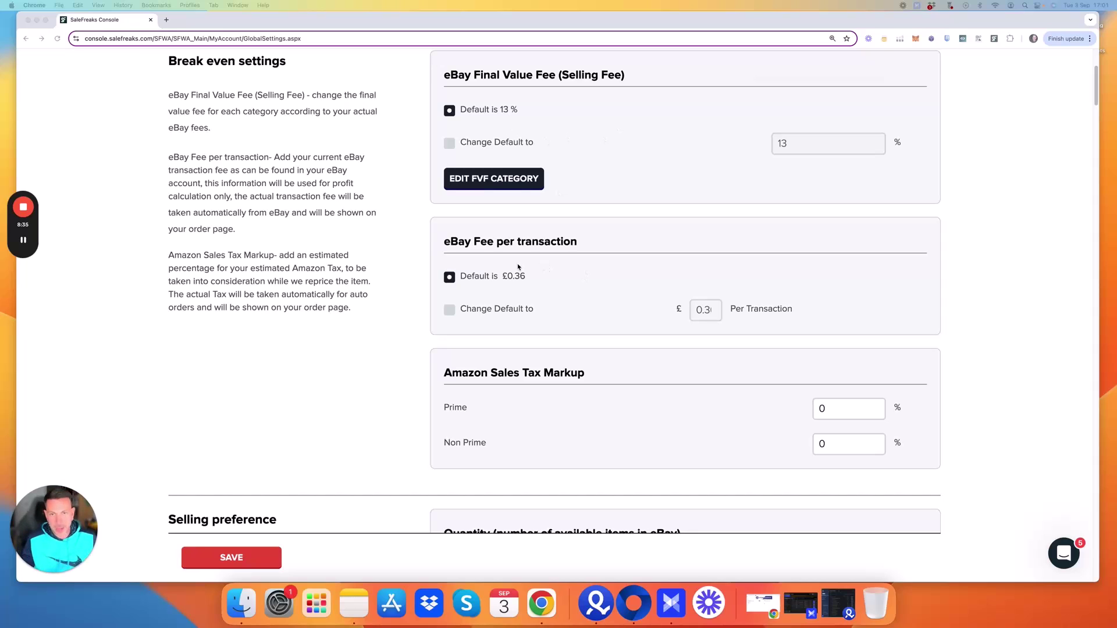
pyautogui.scroll(-1, 518, 267)
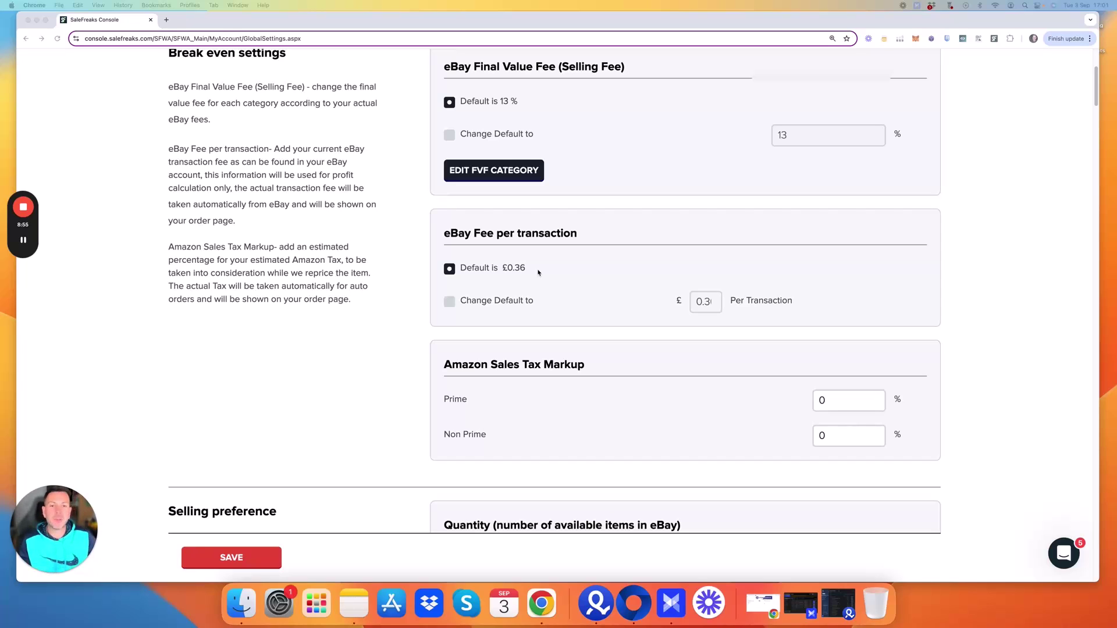
pyautogui.scroll(-3, 538, 272)
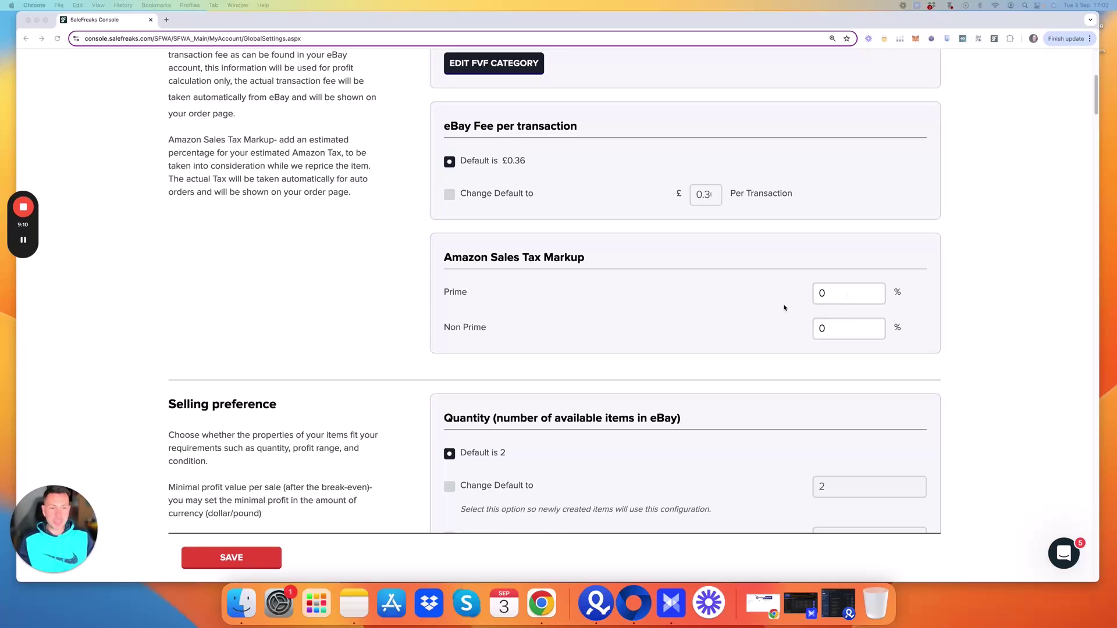
# - Examine the selling preferences, from quantity and repricer profit range to price rounding, price range profits, VAT identification and minimal profit per sale
pyautogui.scroll(-3, 807, 306)
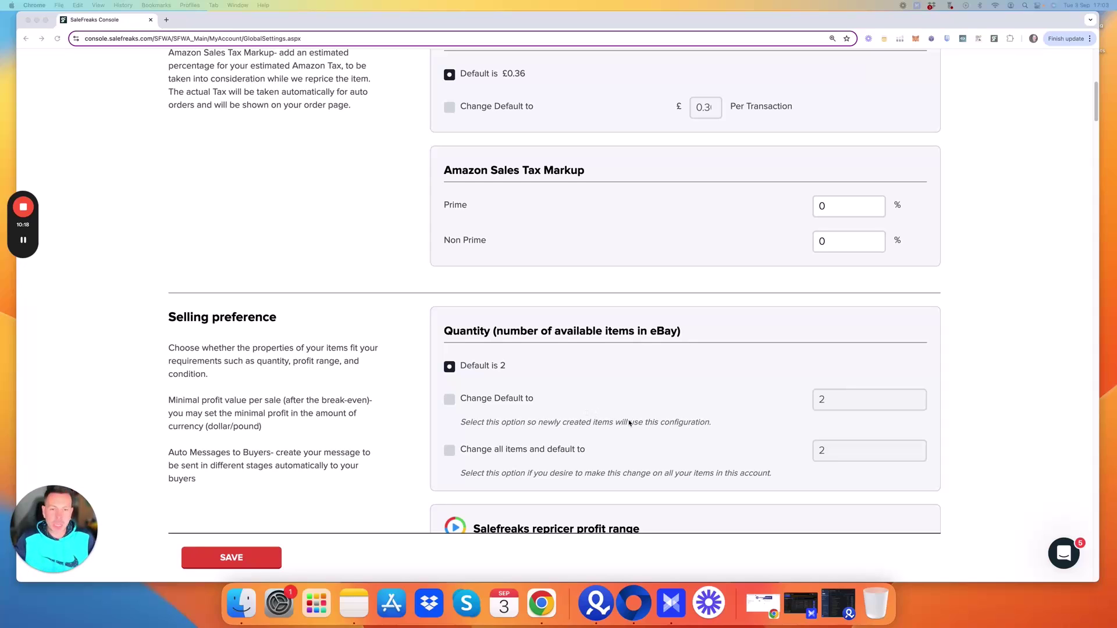
pyautogui.scroll(-1, 628, 423)
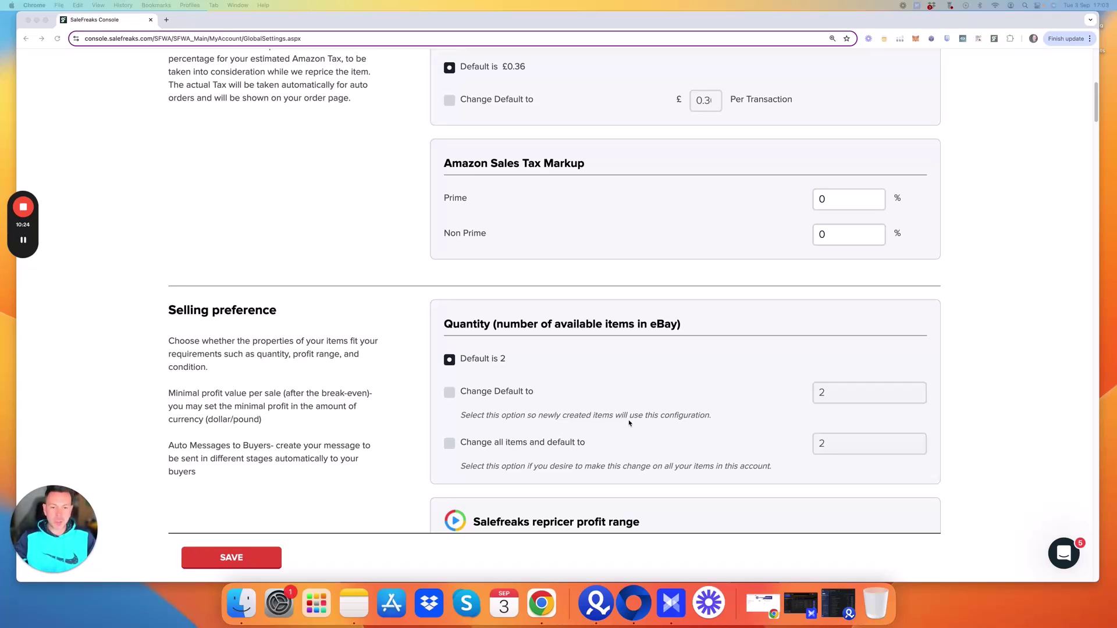
pyautogui.scroll(-5, 648, 388)
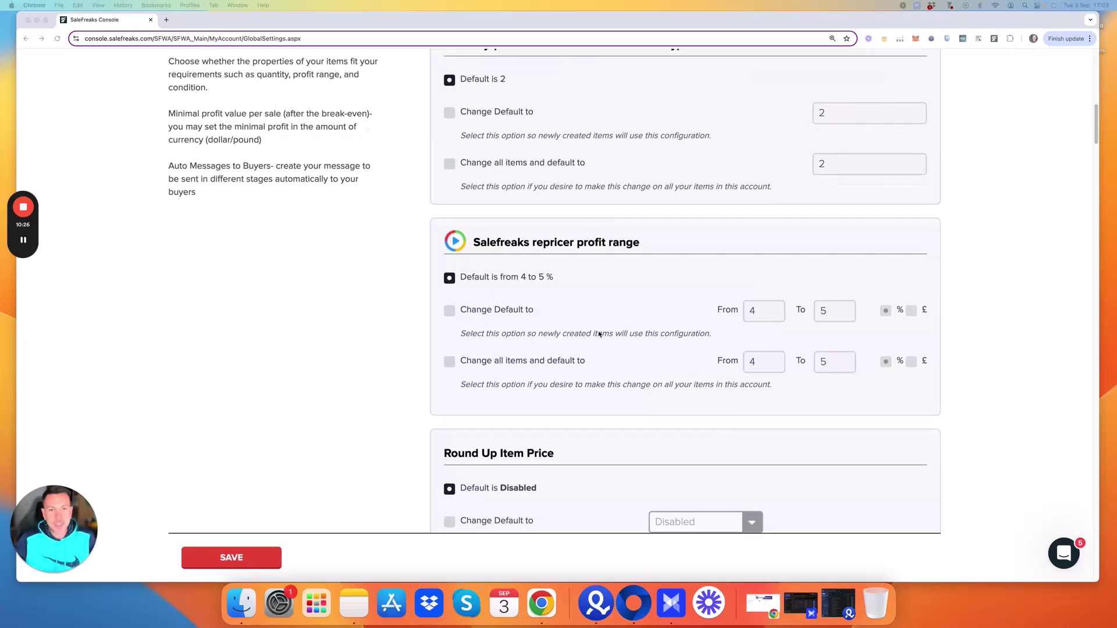
pyautogui.scroll(-1, 640, 314)
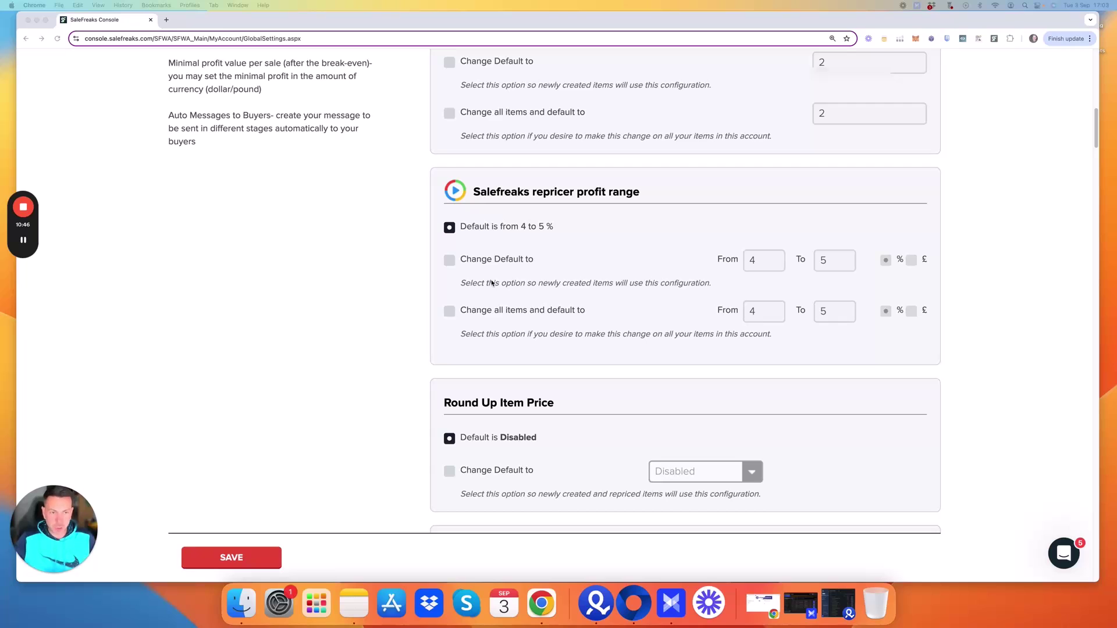
pyautogui.scroll(-3, 617, 285)
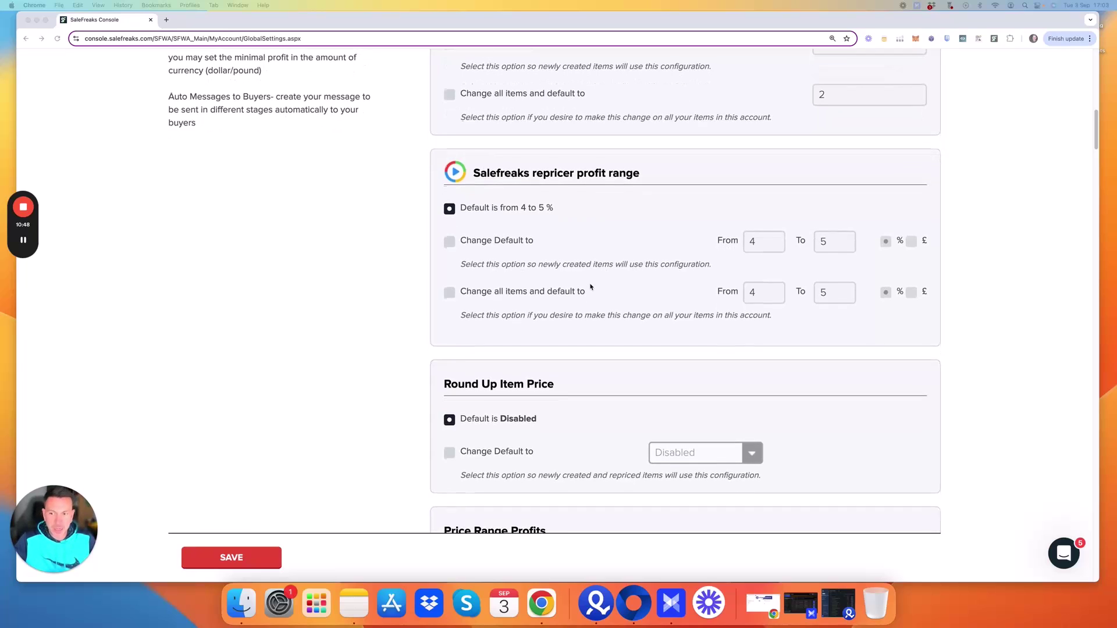
pyautogui.scroll(-1, 590, 286)
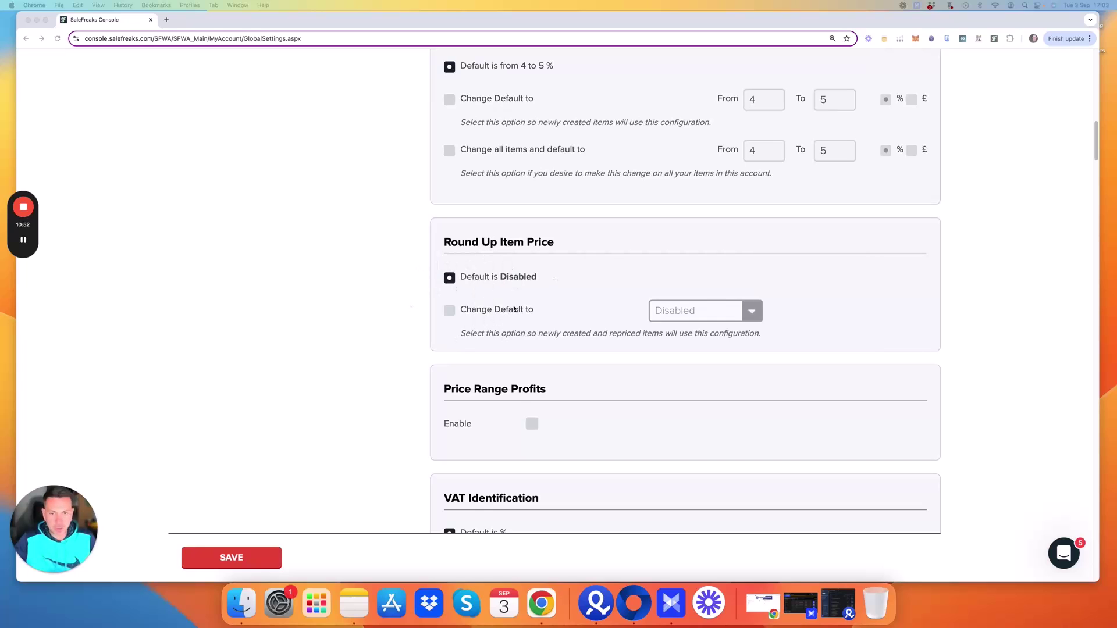
pyautogui.scroll(-3, 608, 375)
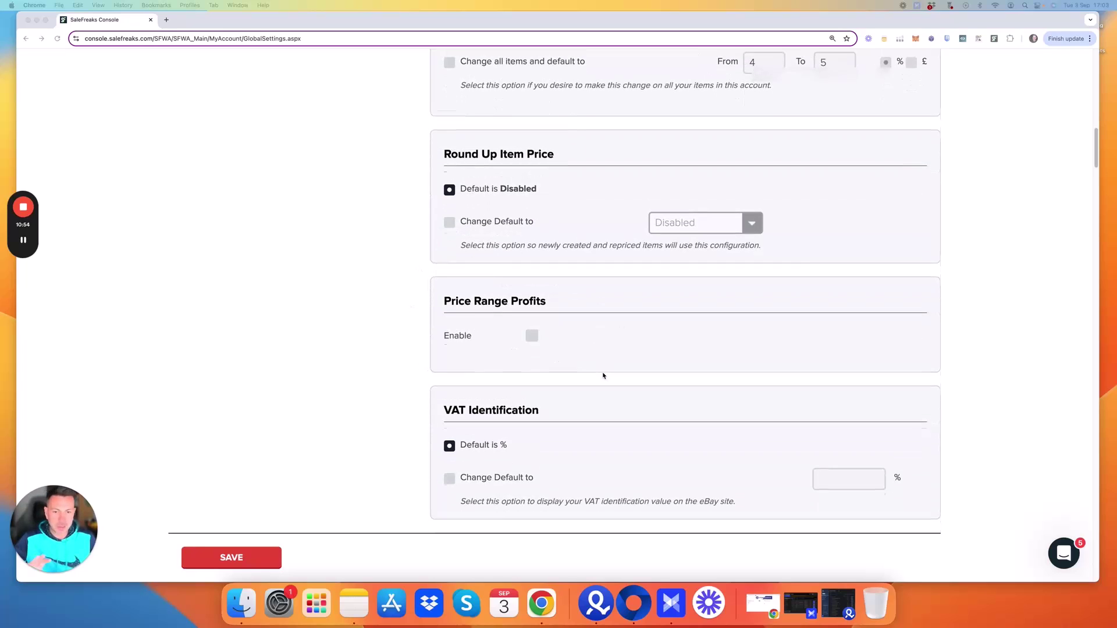
pyautogui.scroll(-1, 603, 376)
pyautogui.scroll(-2, 561, 322)
pyautogui.scroll(-2, 488, 368)
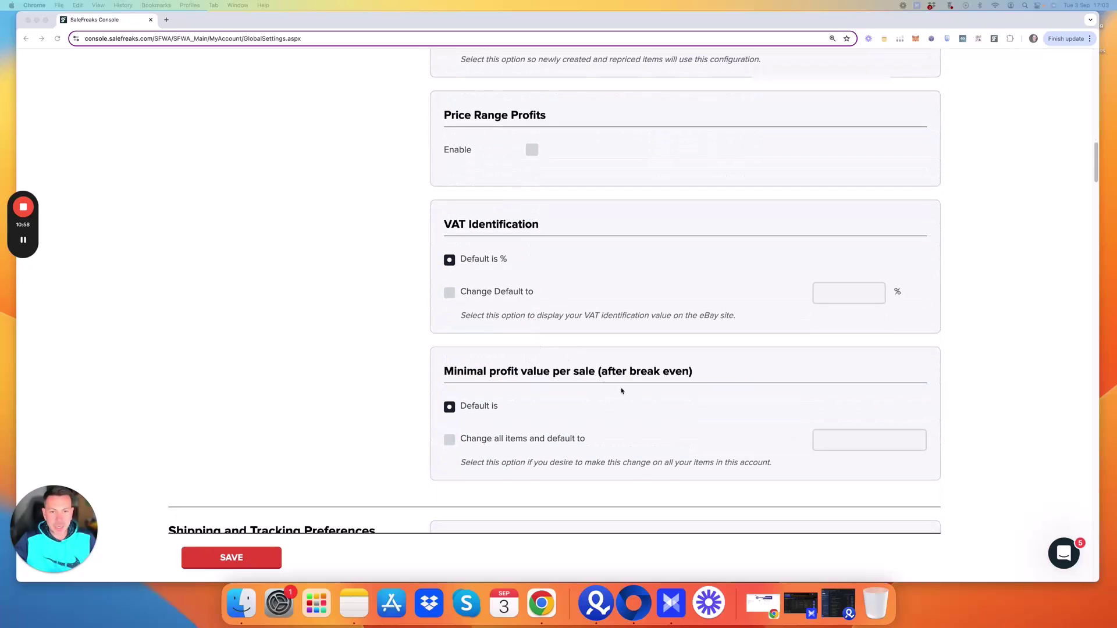
pyautogui.scroll(-2, 574, 401)
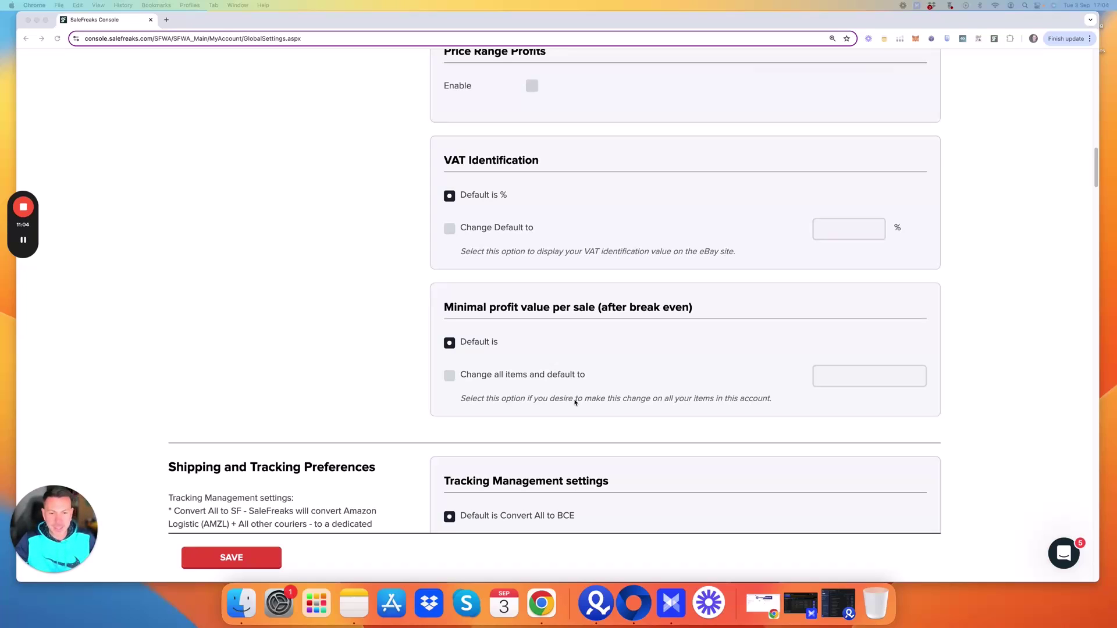
# - Change the default Tracking Management setting to Convert All to SF in the Shipping and Tracking Preferences
pyautogui.scroll(-3, 575, 402)
pyautogui.scroll(-1, 575, 402)
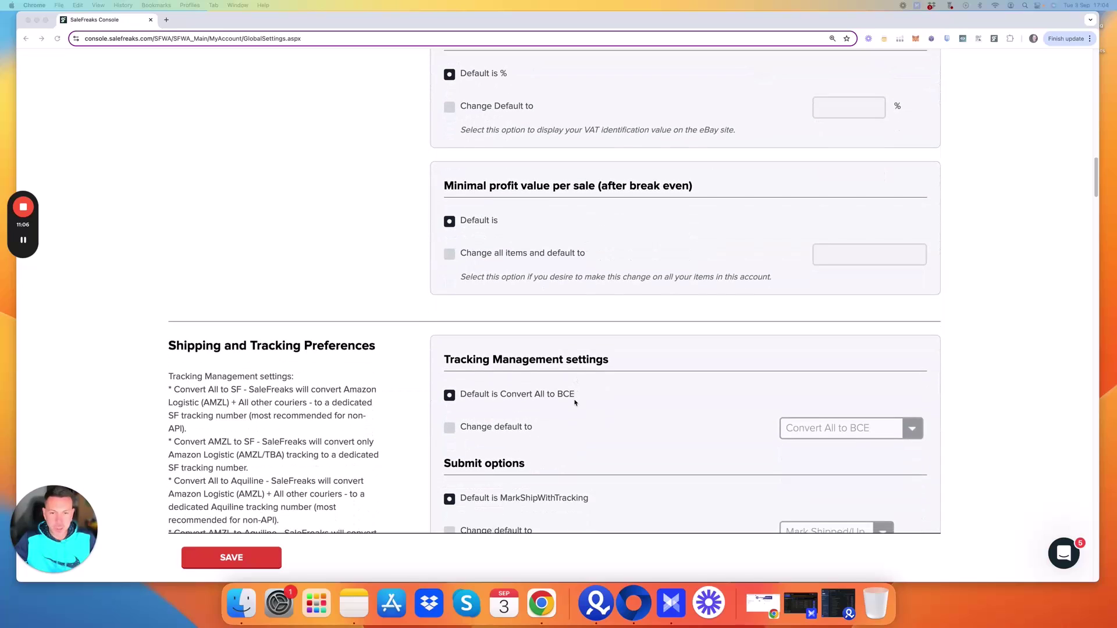
pyautogui.scroll(-2, 575, 401)
pyautogui.scroll(-2, 484, 349)
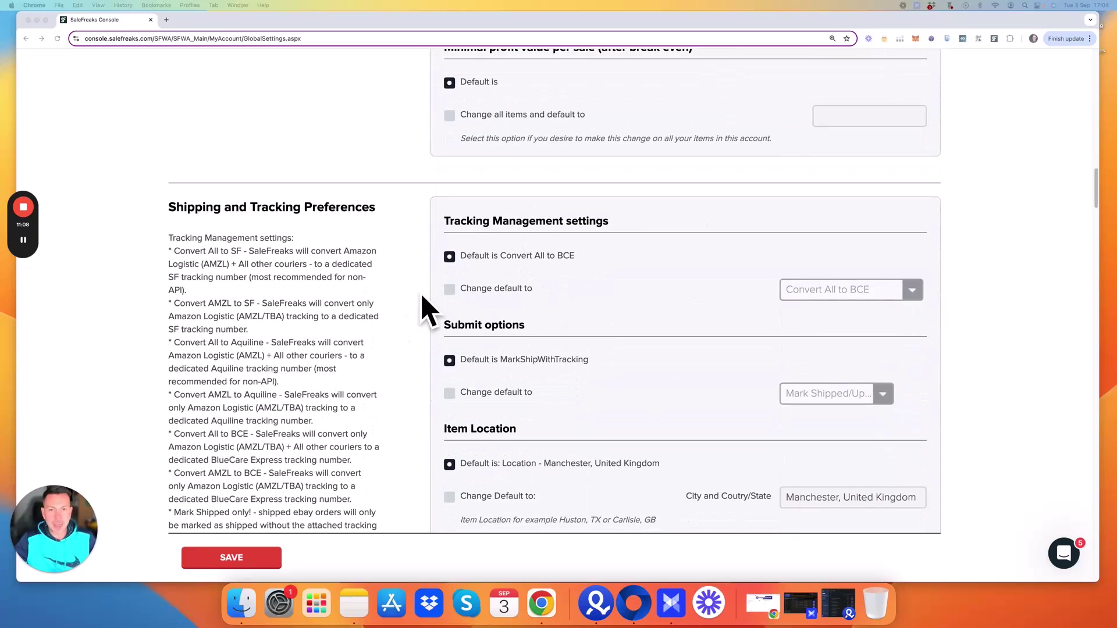
pyautogui.click(451, 294)
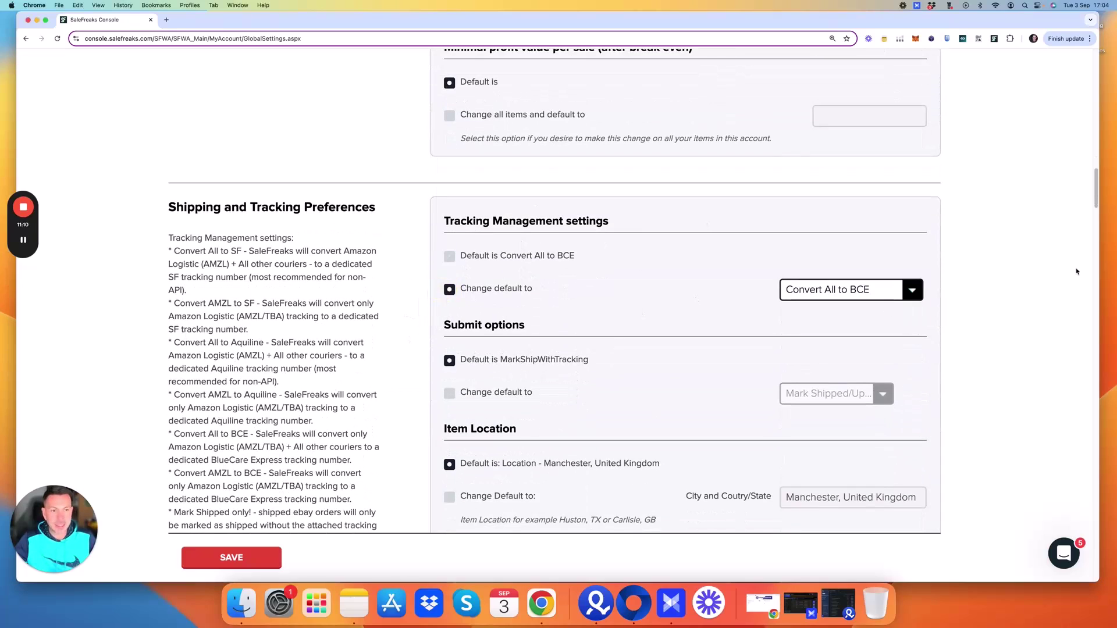
pyautogui.click(915, 298)
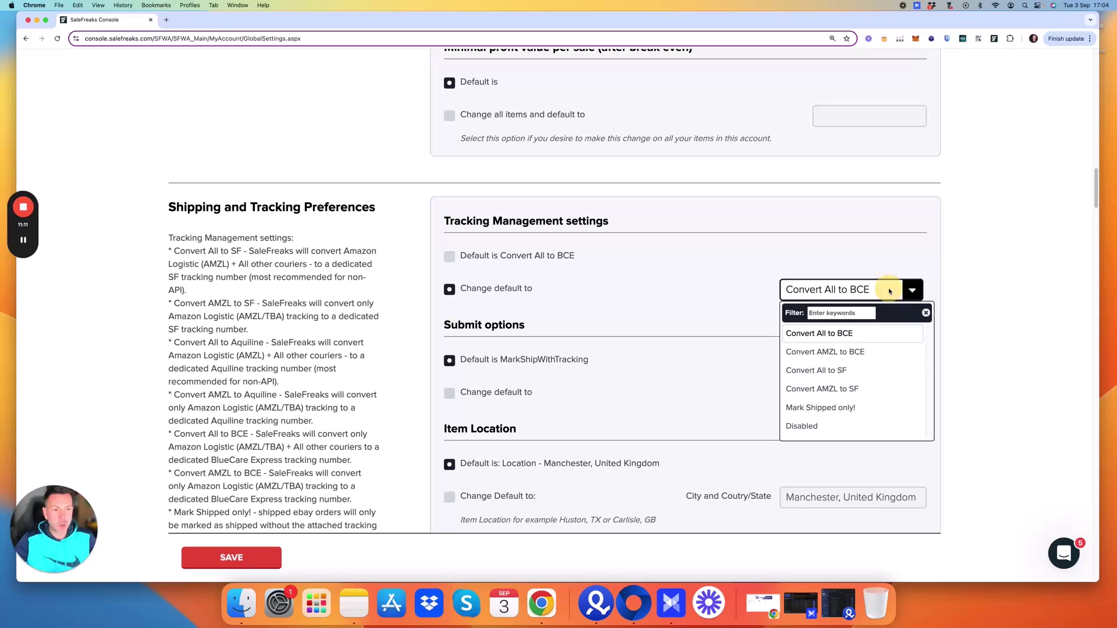
pyautogui.click(791, 371)
# - Try overriding the Submit options default with Mark Shipped/Upload tracking, and go back to the MarkShipWithTracking default
pyautogui.scroll(-2, 582, 324)
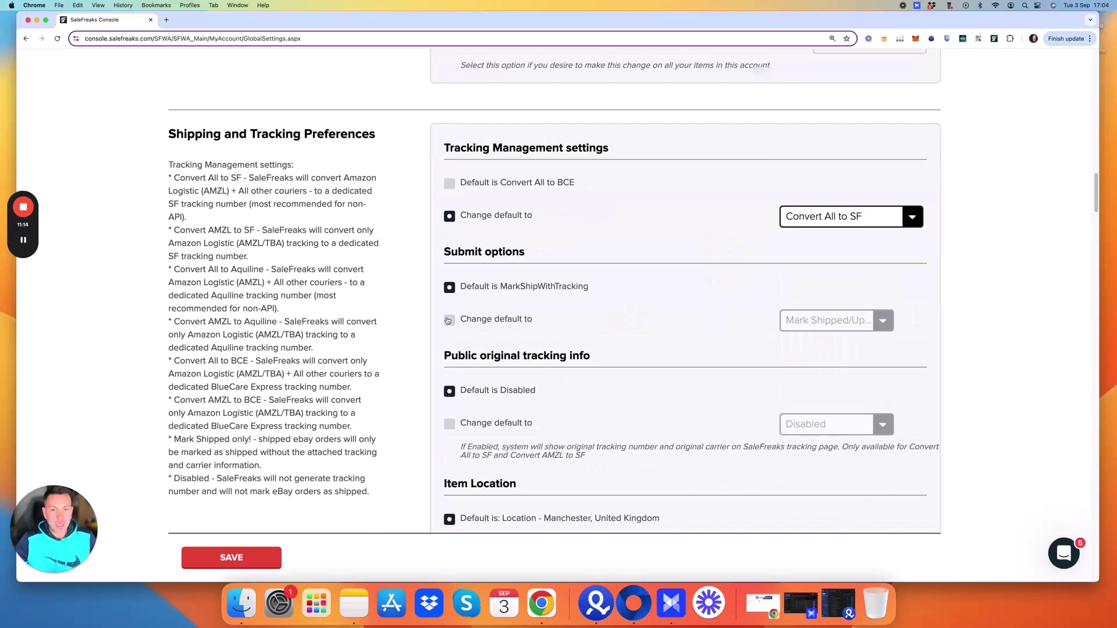
pyautogui.click(450, 321)
pyautogui.click(792, 321)
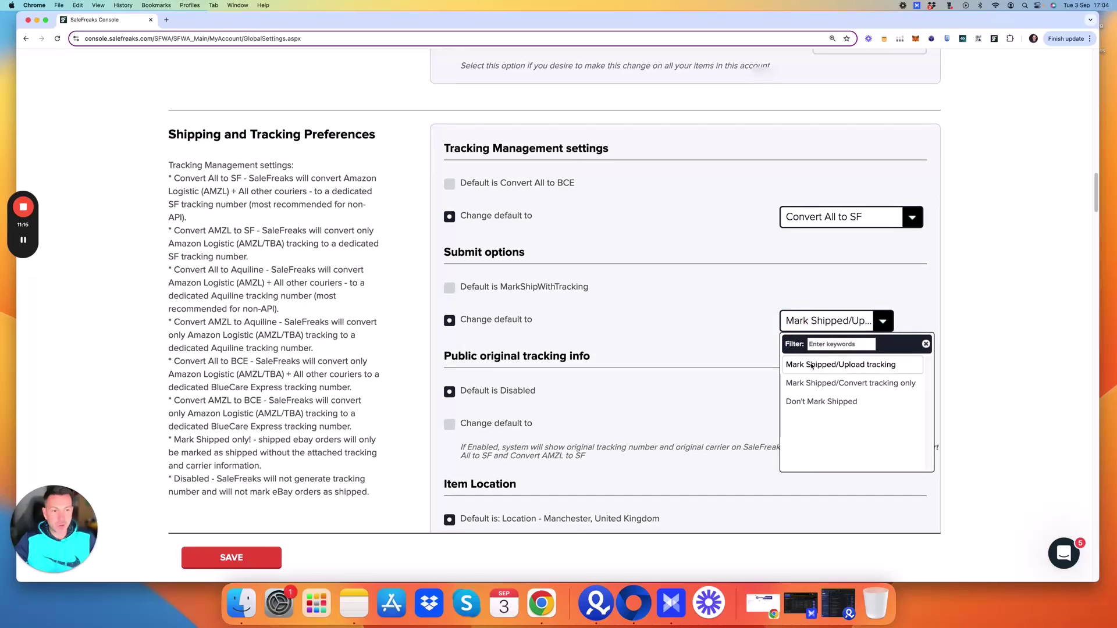
pyautogui.click(812, 367)
pyautogui.click(489, 293)
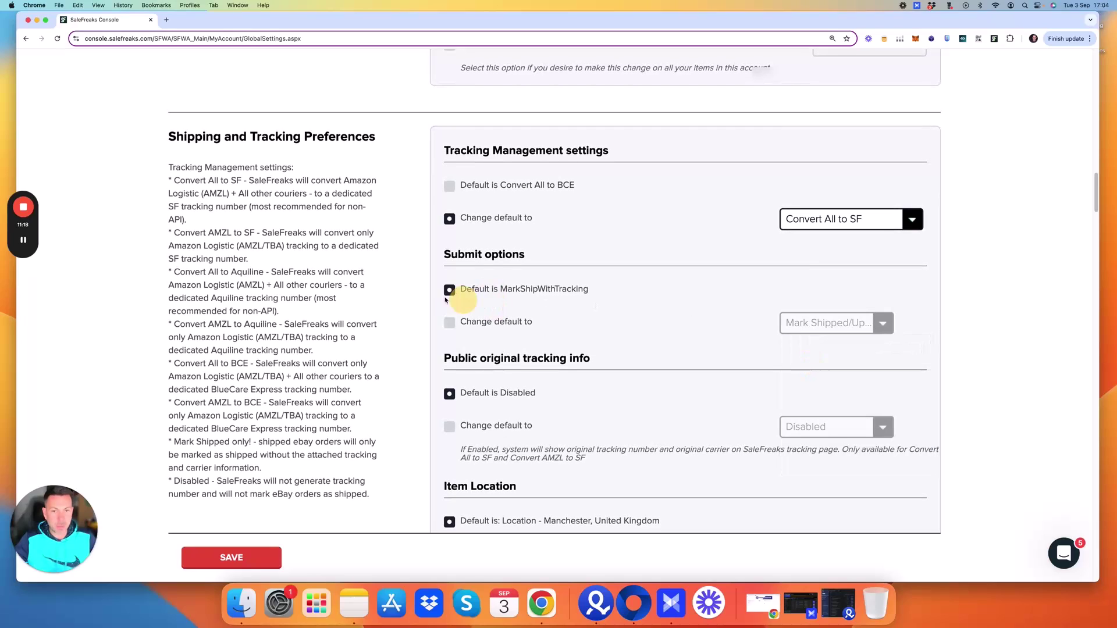
pyautogui.scroll(-1, 584, 298)
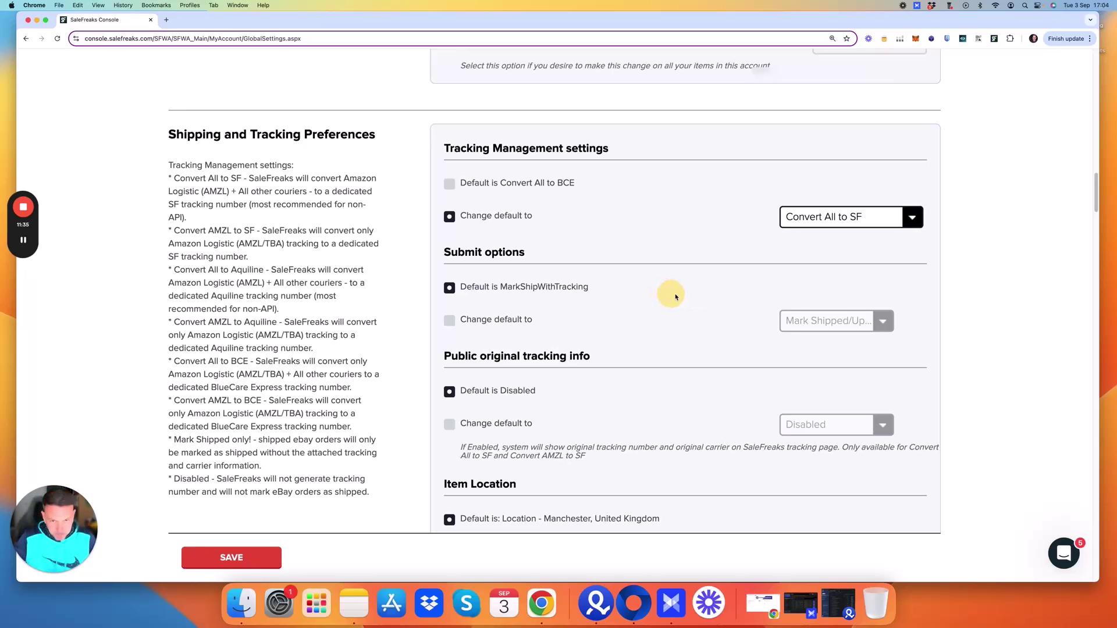
# - Examine the remaining global settings from item shipping days and description template to image watermark and Amazon vendors type
pyautogui.scroll(-5, 692, 319)
pyautogui.scroll(-5, 606, 303)
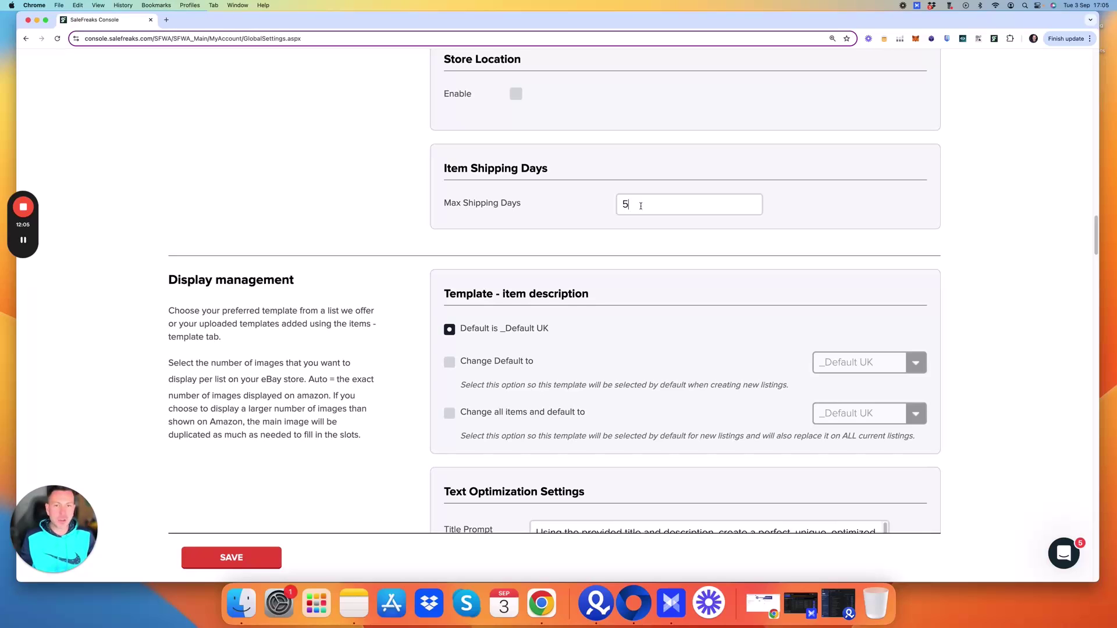
pyautogui.scroll(-3, 640, 221)
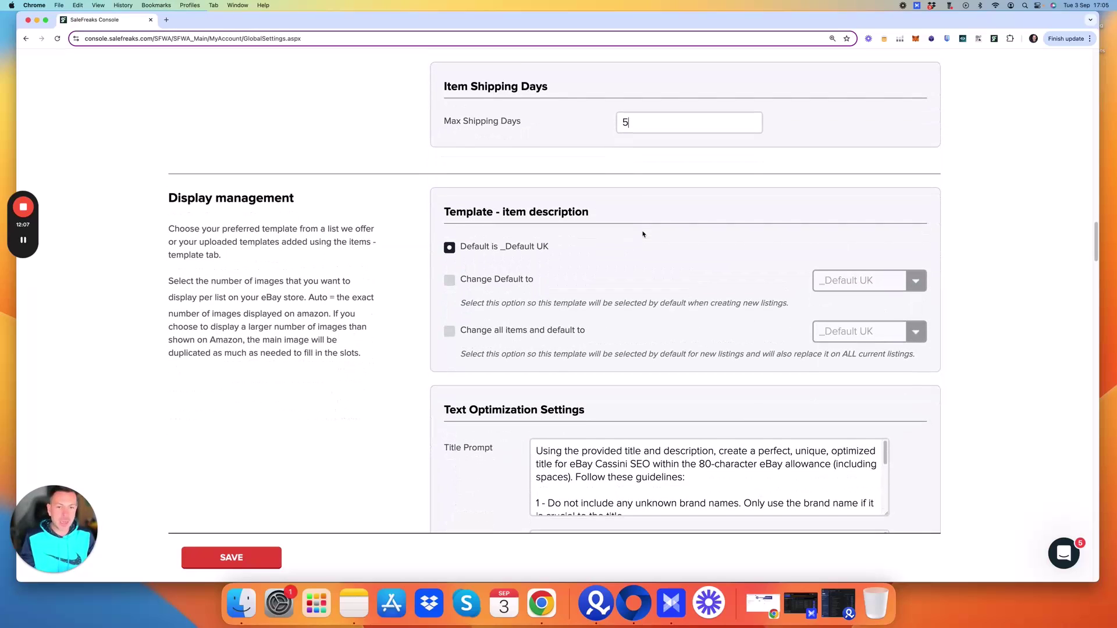
pyautogui.scroll(-1, 643, 234)
pyautogui.scroll(2, 643, 235)
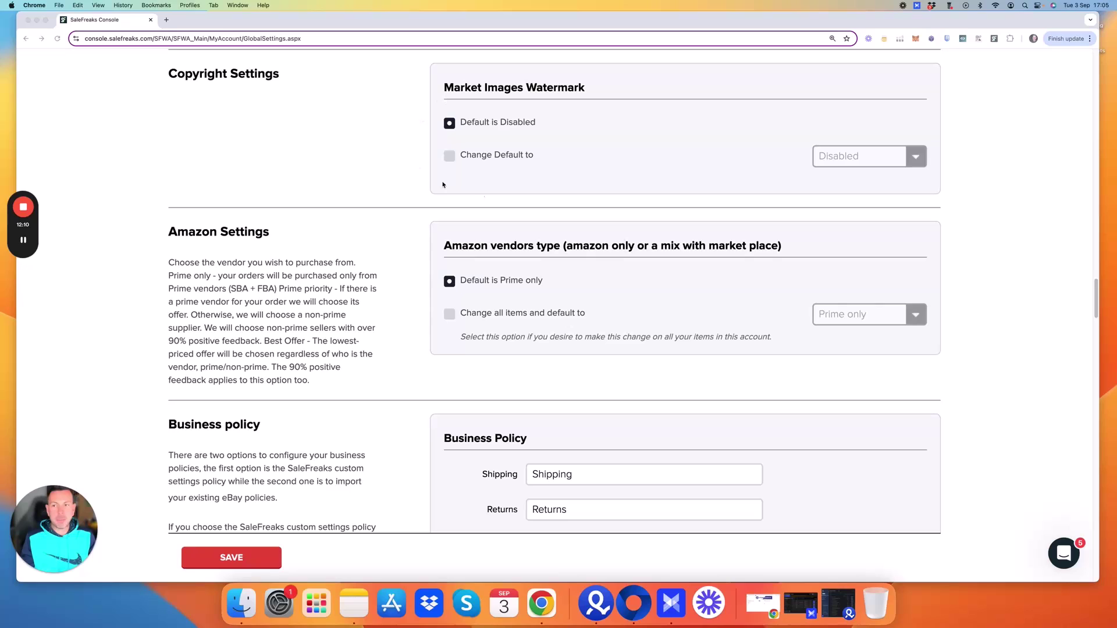
pyautogui.scroll(-5, 575, 186)
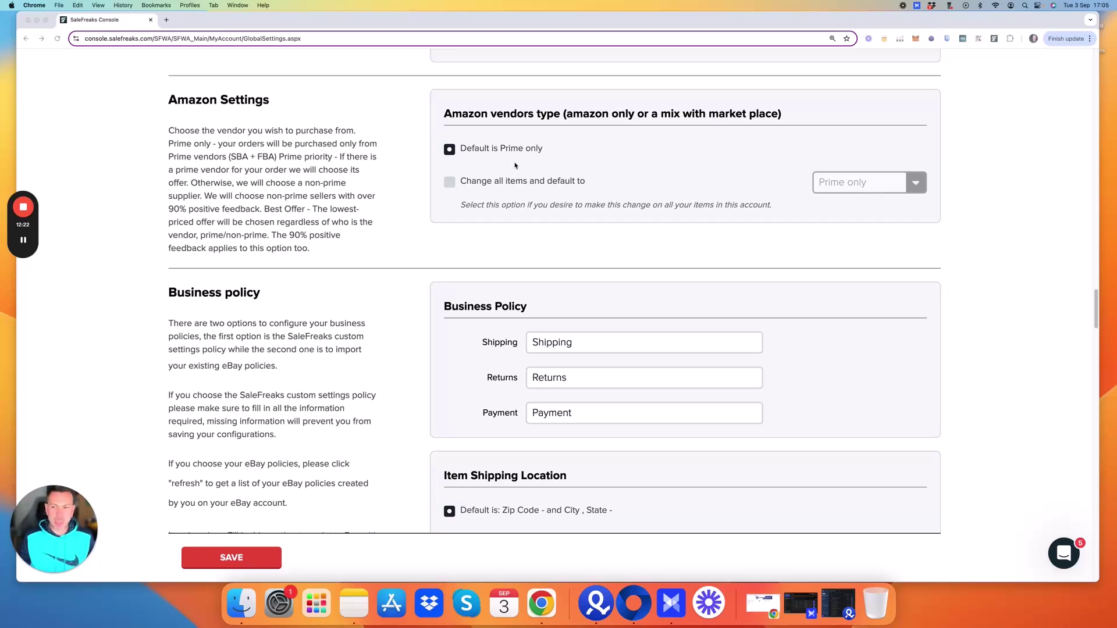
pyautogui.click(531, 160)
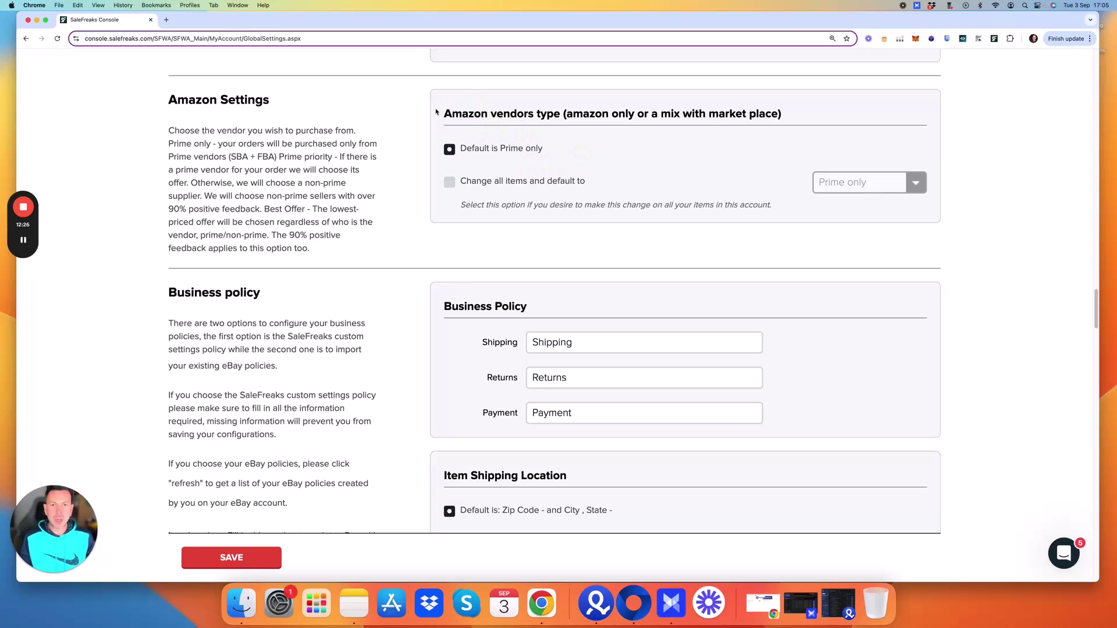
pyautogui.moveTo(441, 113); pyautogui.dragTo(486, 113)
pyautogui.click(557, 152)
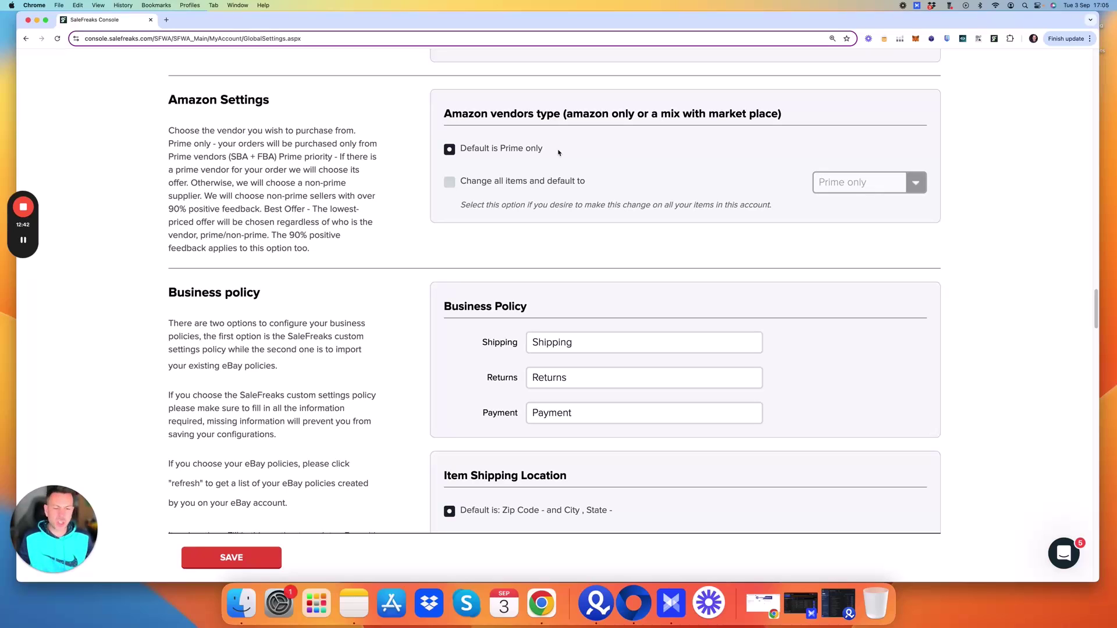
# - Check the shipping, returns and payment names under Business Policy against the business policies in the separate eBay window
pyautogui.scroll(-3, 588, 261)
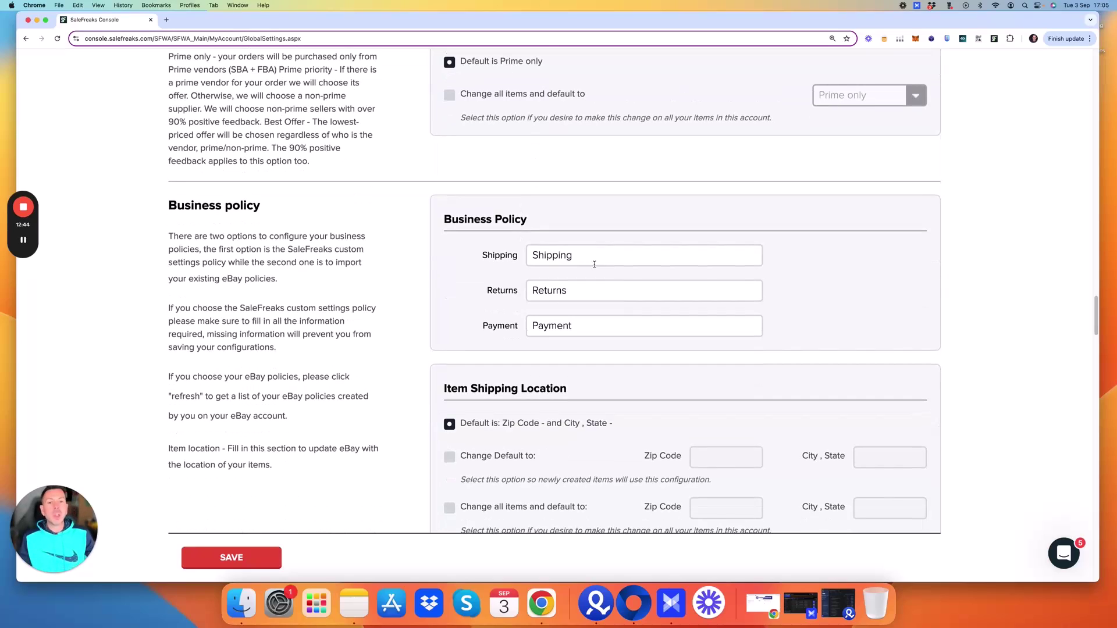
pyautogui.scroll(-2, 594, 265)
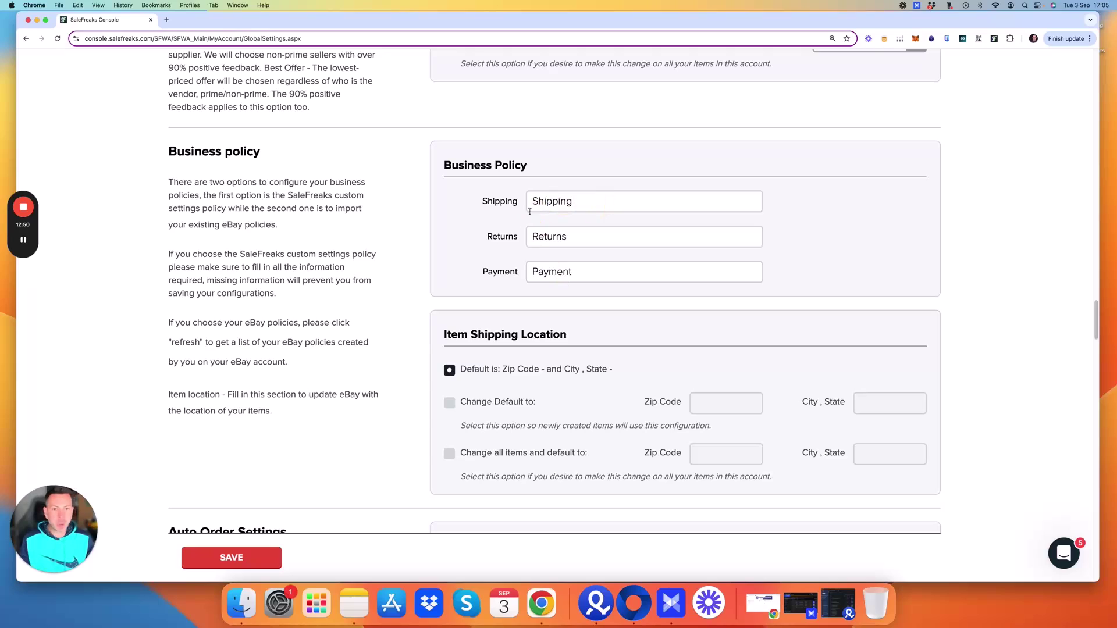
pyautogui.moveTo(527, 201); pyautogui.dragTo(595, 202)
pyautogui.click(569, 240)
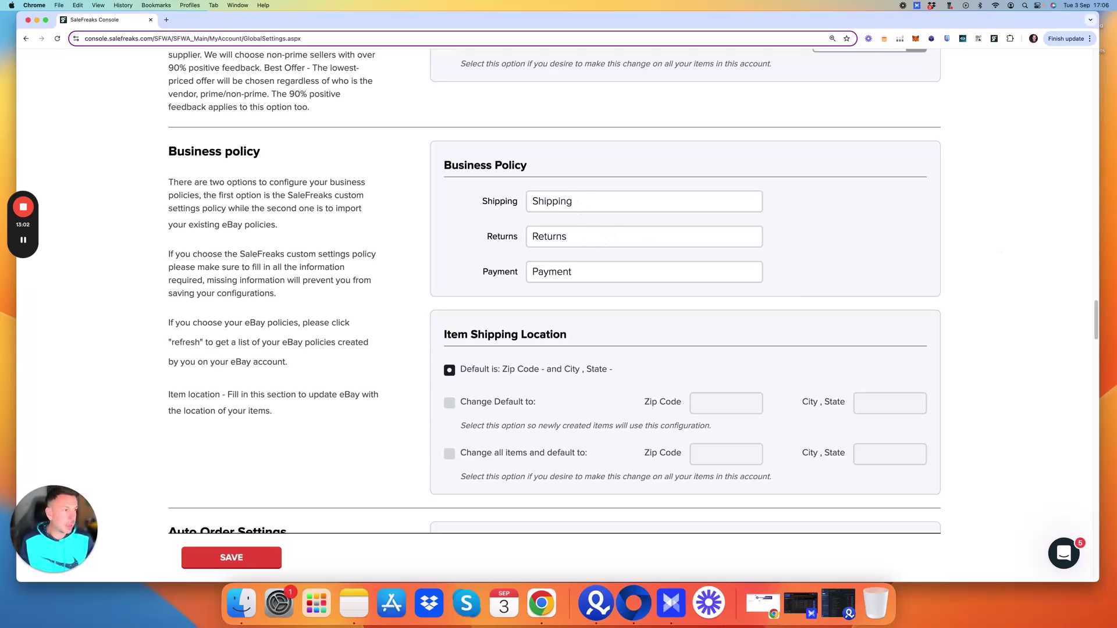
pyautogui.moveTo(1116, 33); pyautogui.dragTo(737, 25)
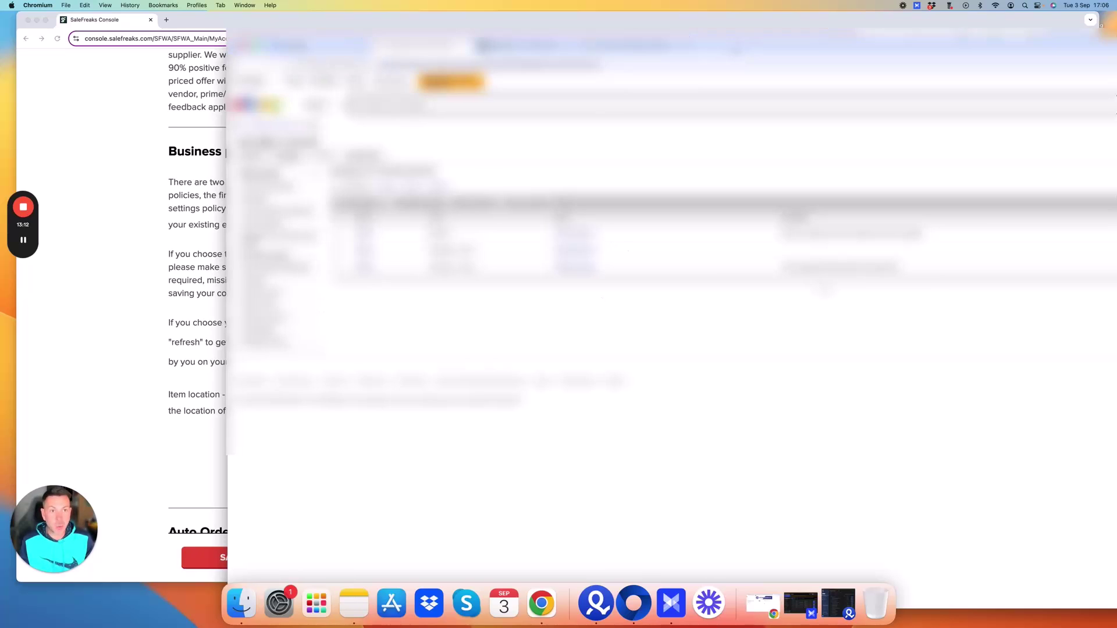
pyautogui.click(140, 54)
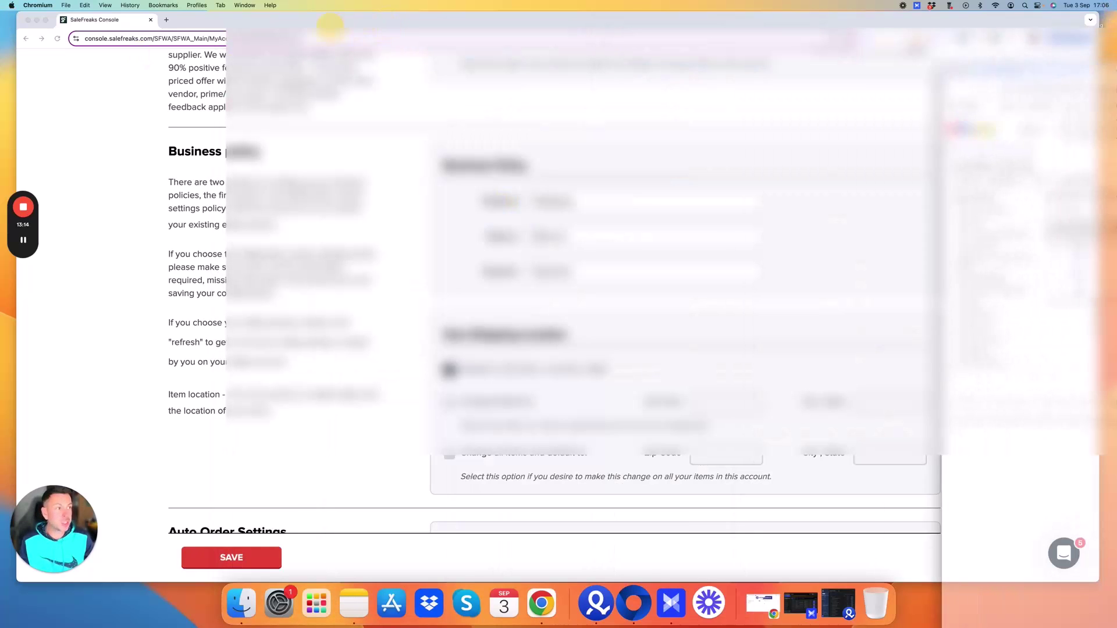
pyautogui.click(1, 68)
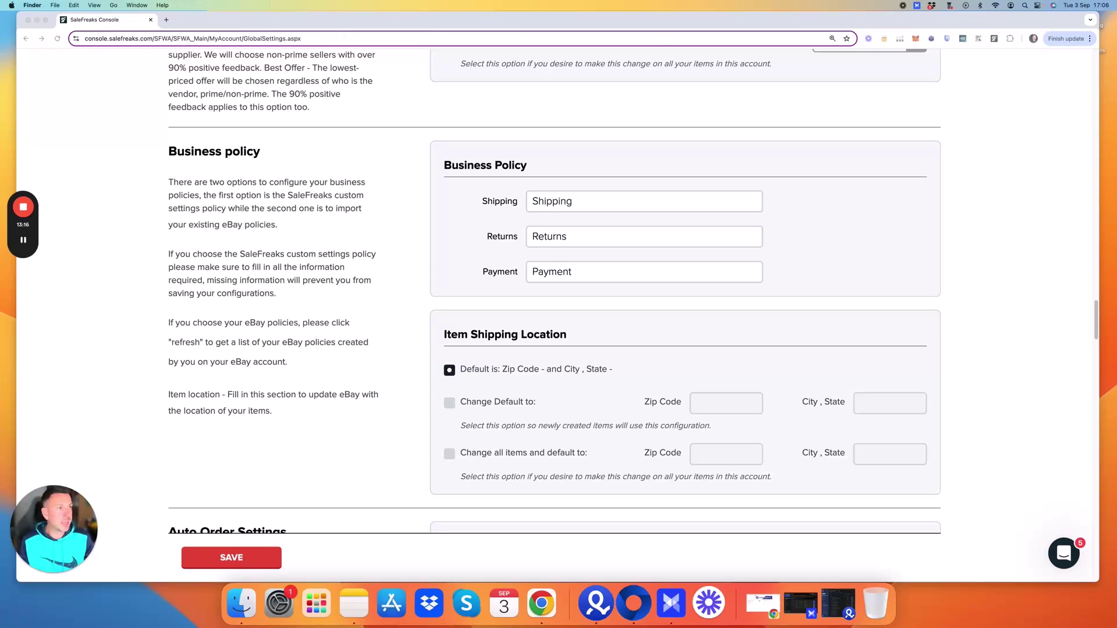
# - Set the Business Policy names to "Shipping policy", "Returns policy" and "Payment policy"
pyautogui.click(586, 200)
pyautogui.write('policy')
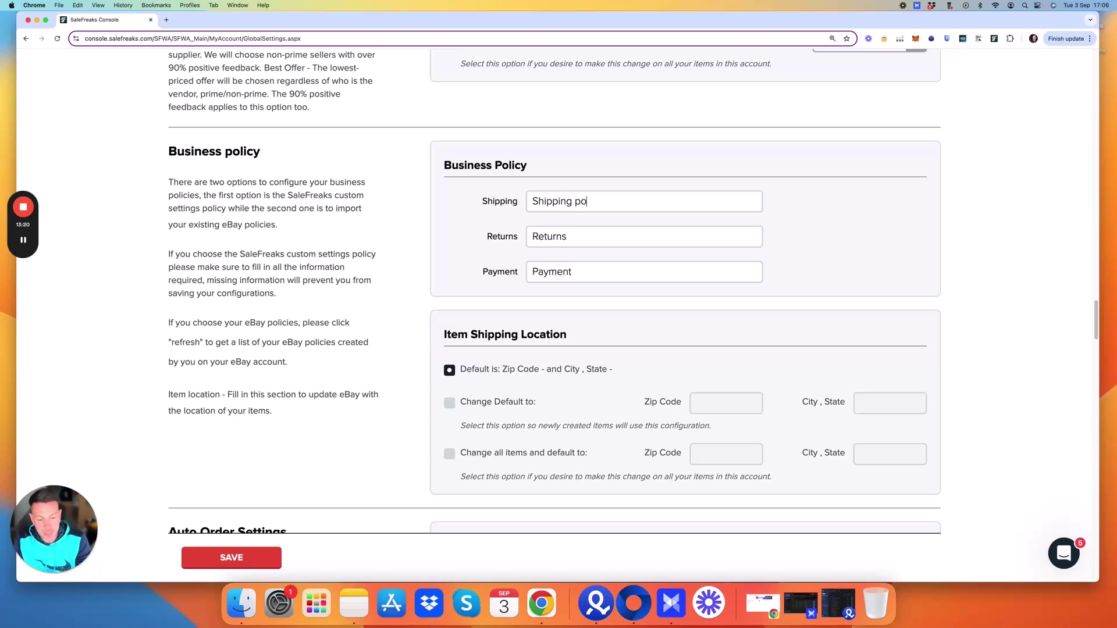
pyautogui.click(569, 235)
pyautogui.write('policu')
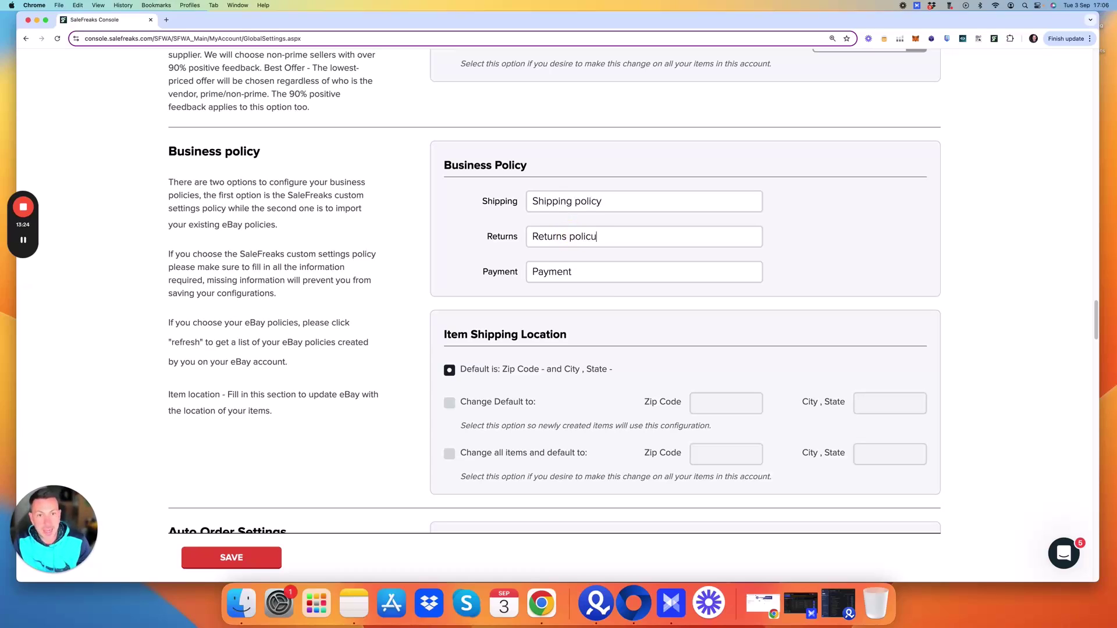
pyautogui.press('BackSpace')
pyautogui.write('y')
pyautogui.click(574, 273)
pyautogui.write('policy')
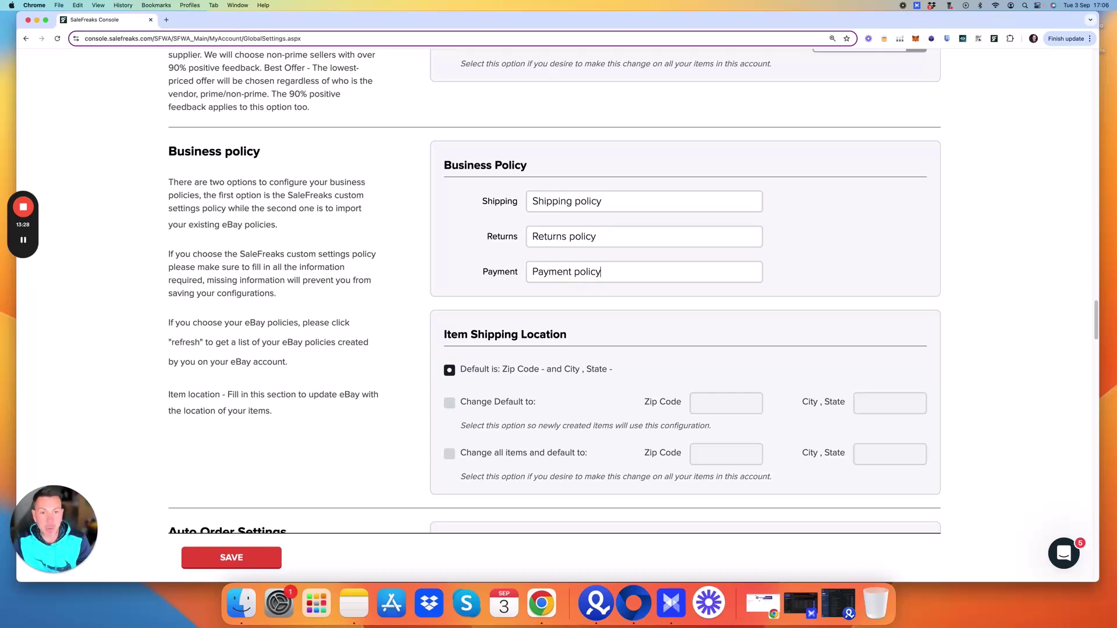
pyautogui.click(605, 234)
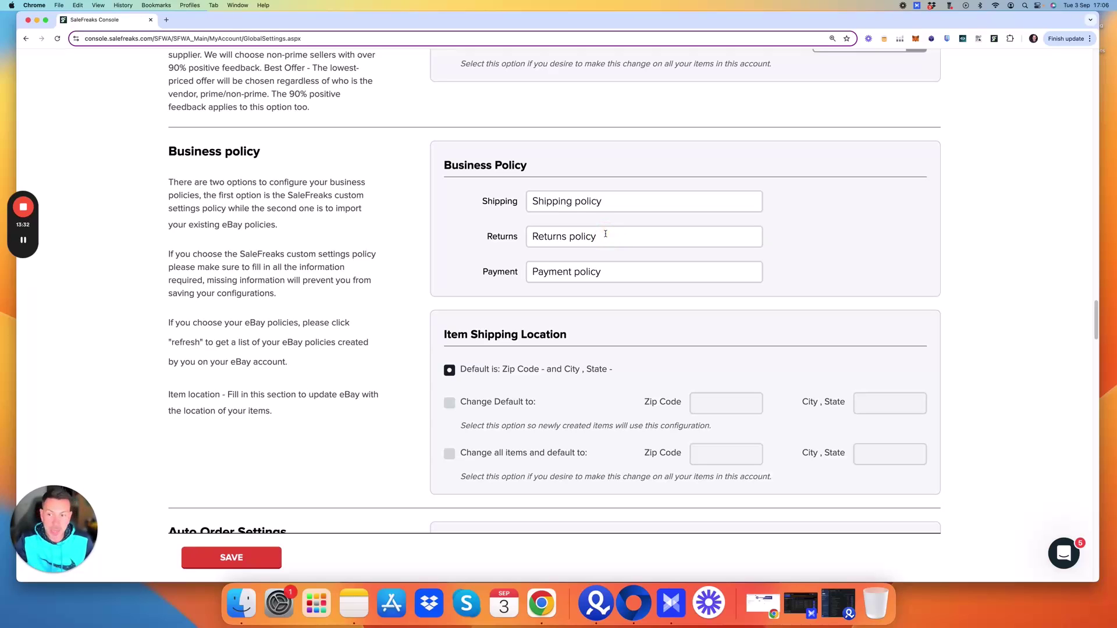
# - Try the Change all items and default to option for Item Shipping Location, and go back to the default
pyautogui.scroll(-5, 605, 234)
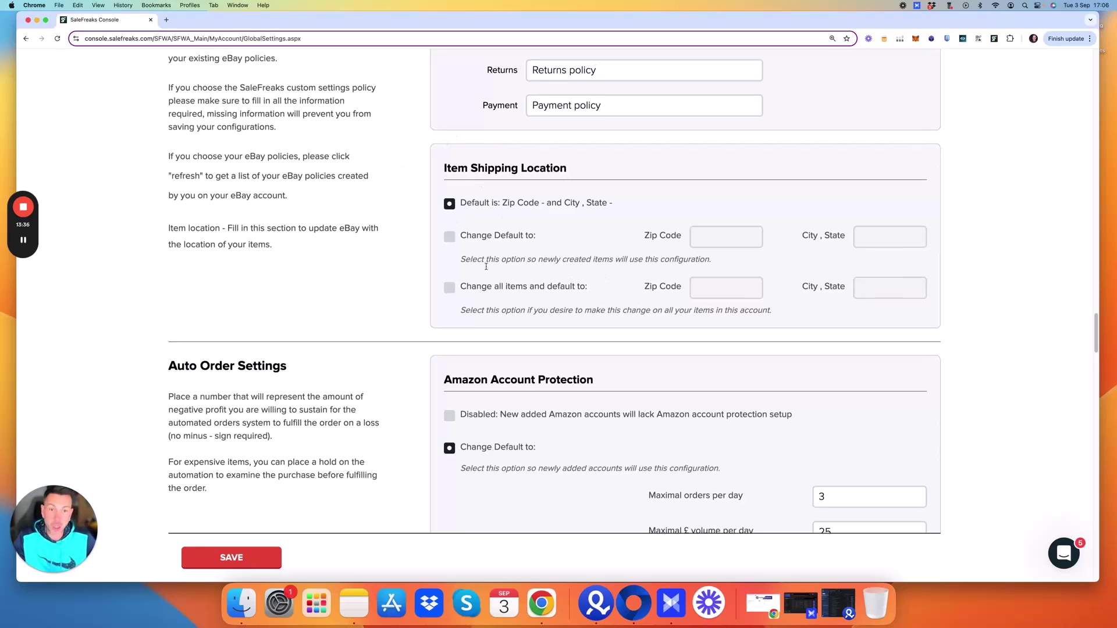
pyautogui.scroll(-1, 517, 277)
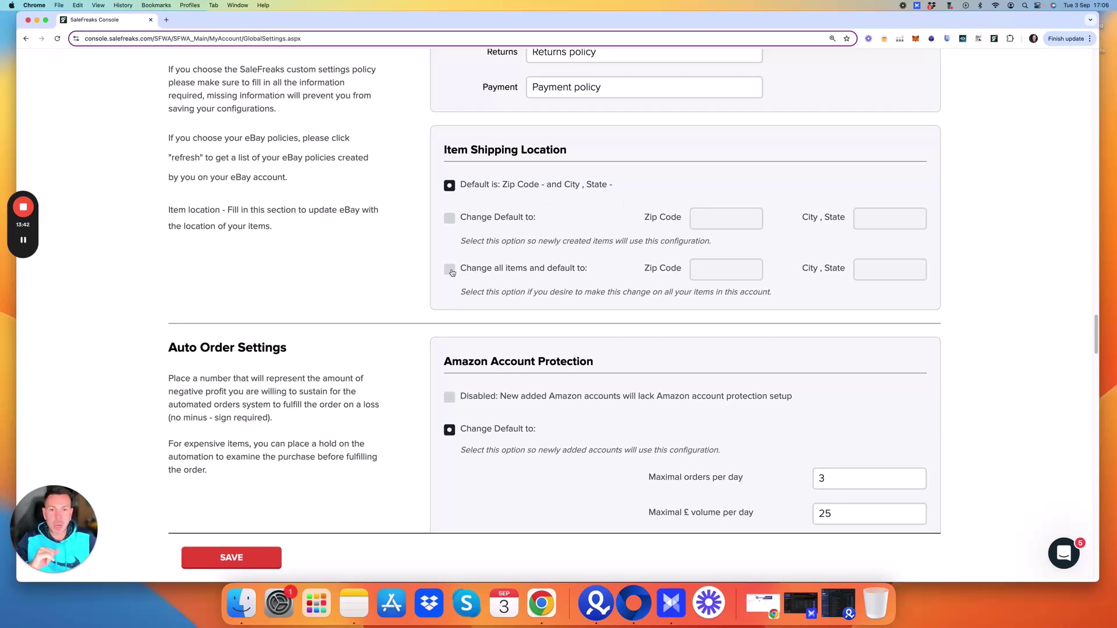
pyautogui.click(450, 271)
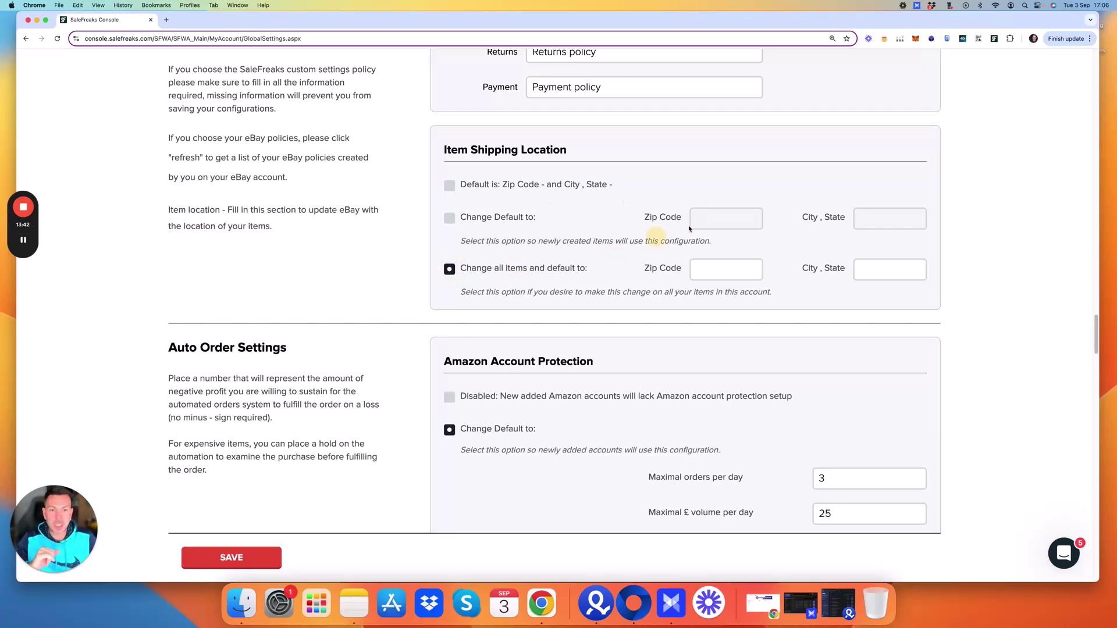
pyautogui.click(449, 186)
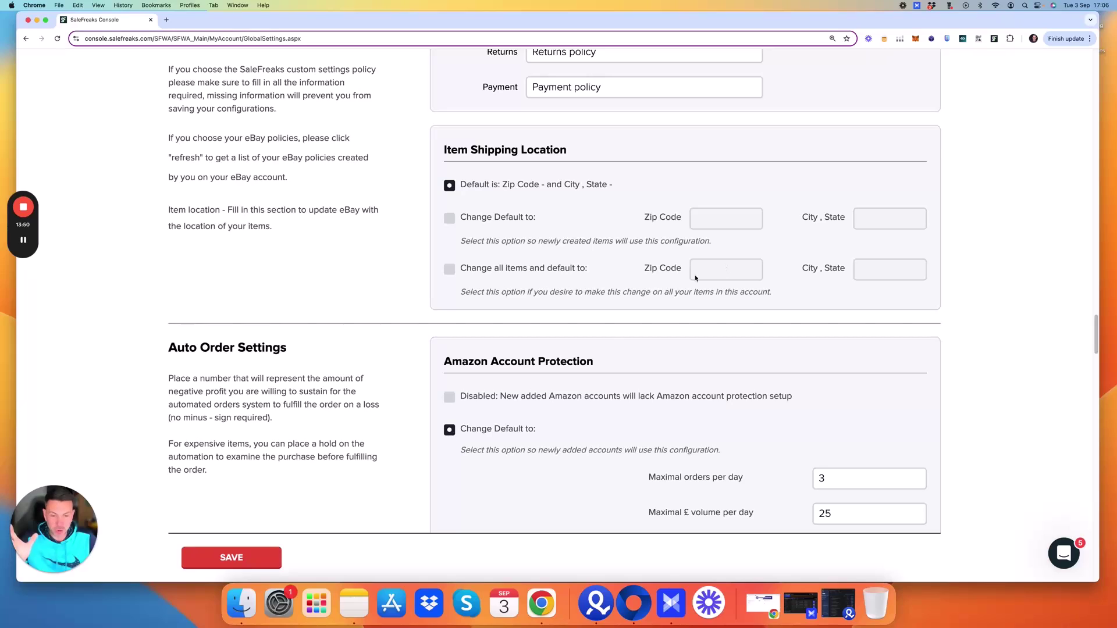
# - Set Amazon Account Protection to Disabled for newly added Amazon accounts in the Auto Order Settings
pyautogui.scroll(-3, 618, 326)
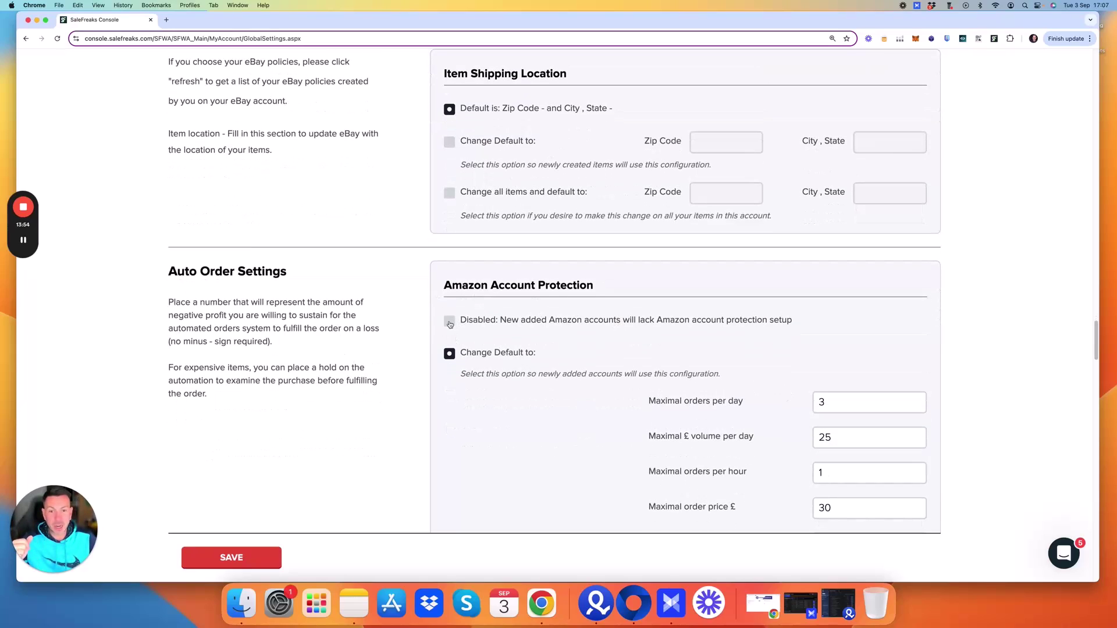
pyautogui.click(450, 322)
pyautogui.scroll(-5, 483, 262)
pyautogui.scroll(-2, 630, 302)
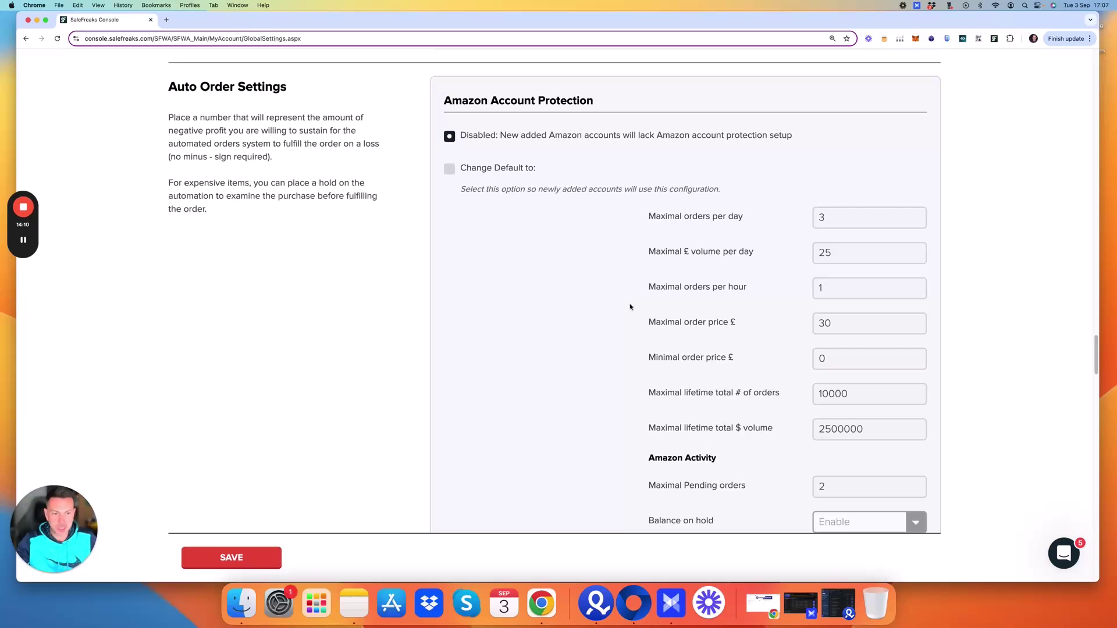
# - Examine the auto order settings for non-prime order delay, PayPal gift card account and minimal negative profit for automatic purchase
pyautogui.scroll(-10, 630, 303)
pyautogui.scroll(-2, 631, 307)
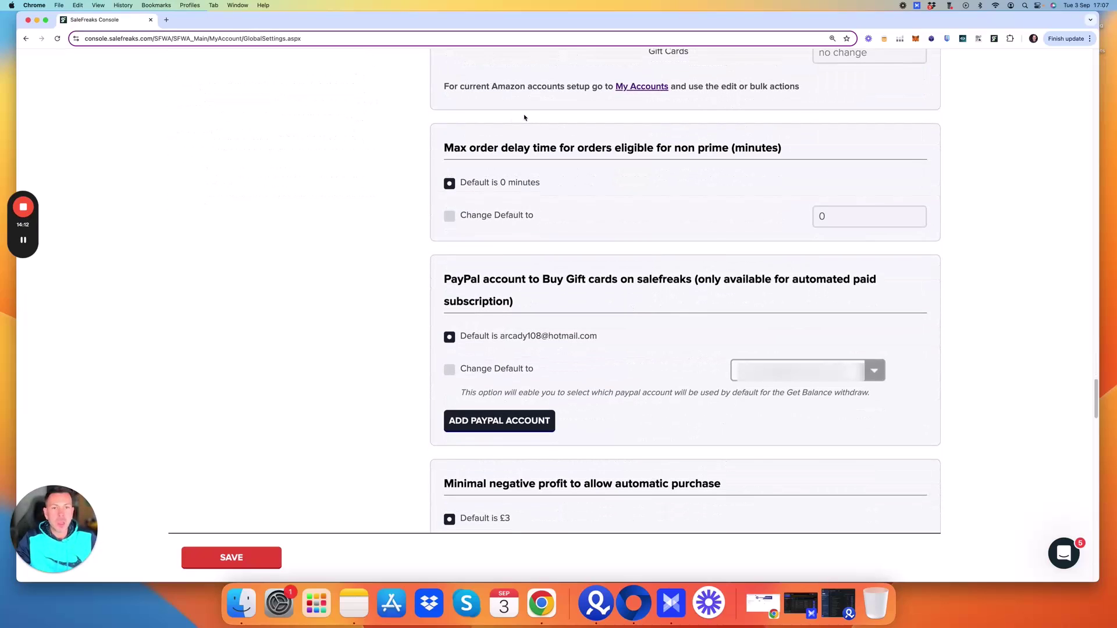
pyautogui.moveTo(790, 151); pyautogui.dragTo(386, 145)
pyautogui.click(502, 164)
pyautogui.scroll(-3, 654, 255)
pyautogui.scroll(-1, 646, 233)
pyautogui.scroll(-2, 631, 289)
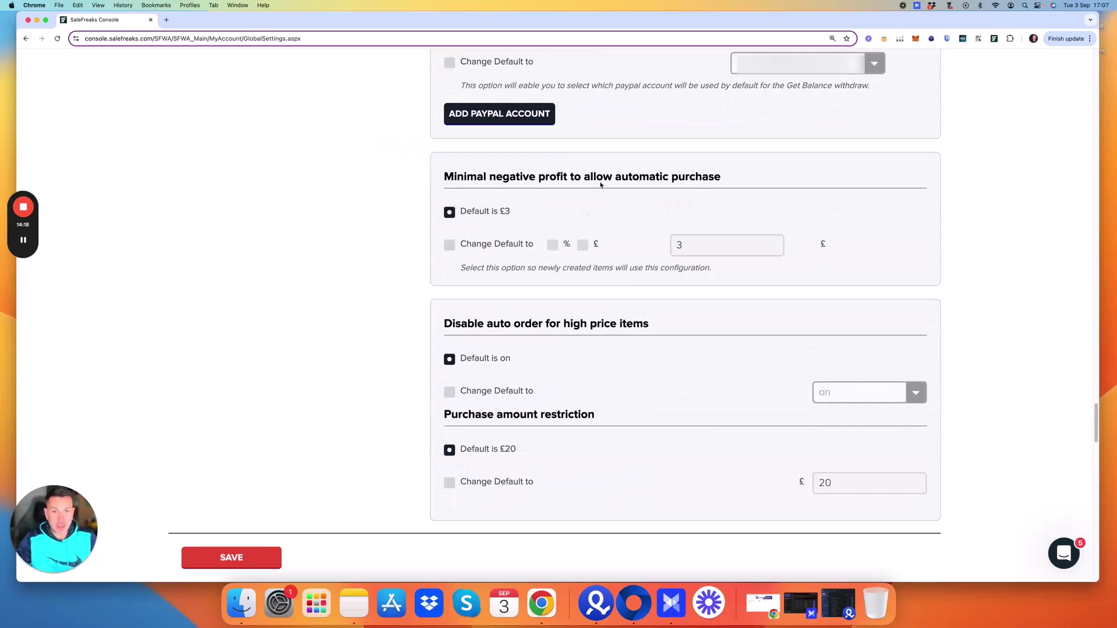
pyautogui.moveTo(436, 181); pyautogui.dragTo(745, 177)
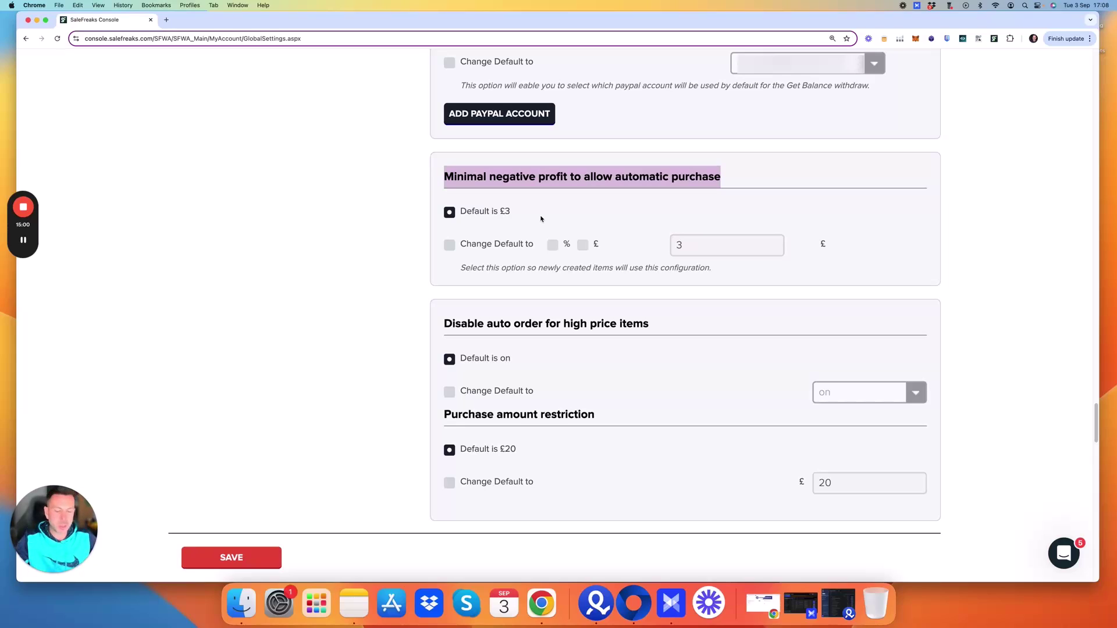
# - Examine the settings for high price items, purchase amount restriction and forced auto-order with Amazon long shipping
pyautogui.scroll(-1, 516, 312)
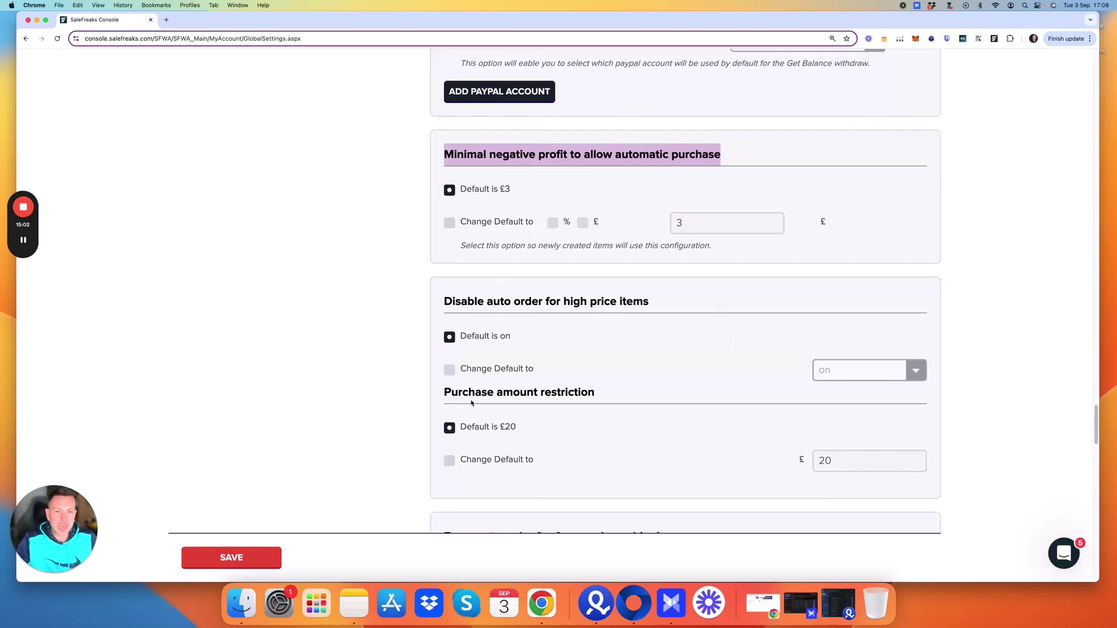
pyautogui.scroll(-3, 433, 368)
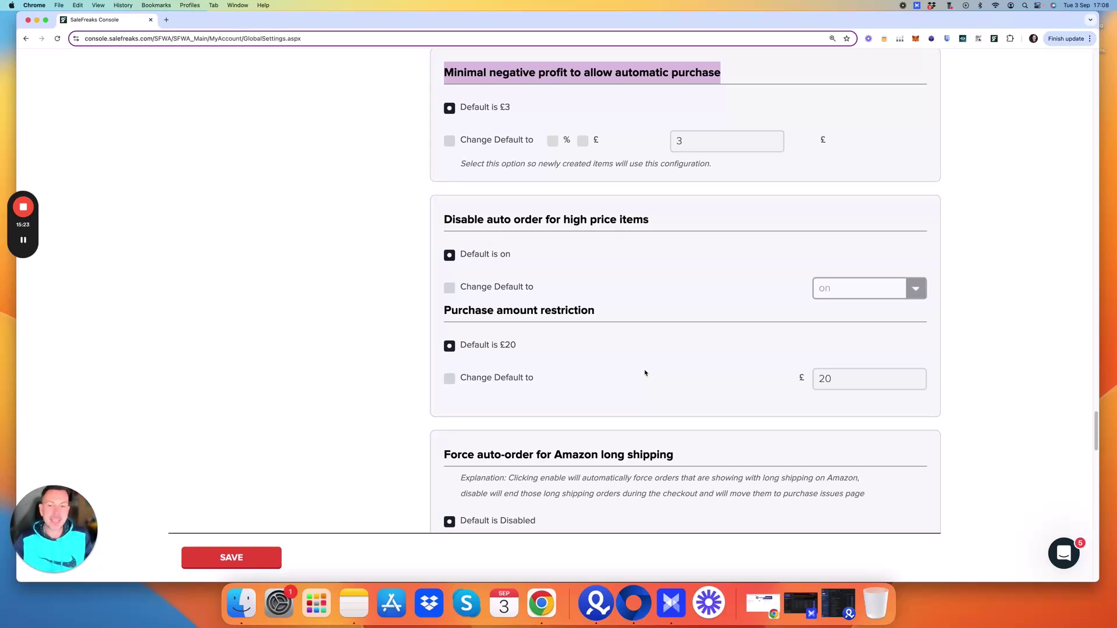
pyautogui.scroll(-1, 645, 373)
pyautogui.scroll(1, 645, 374)
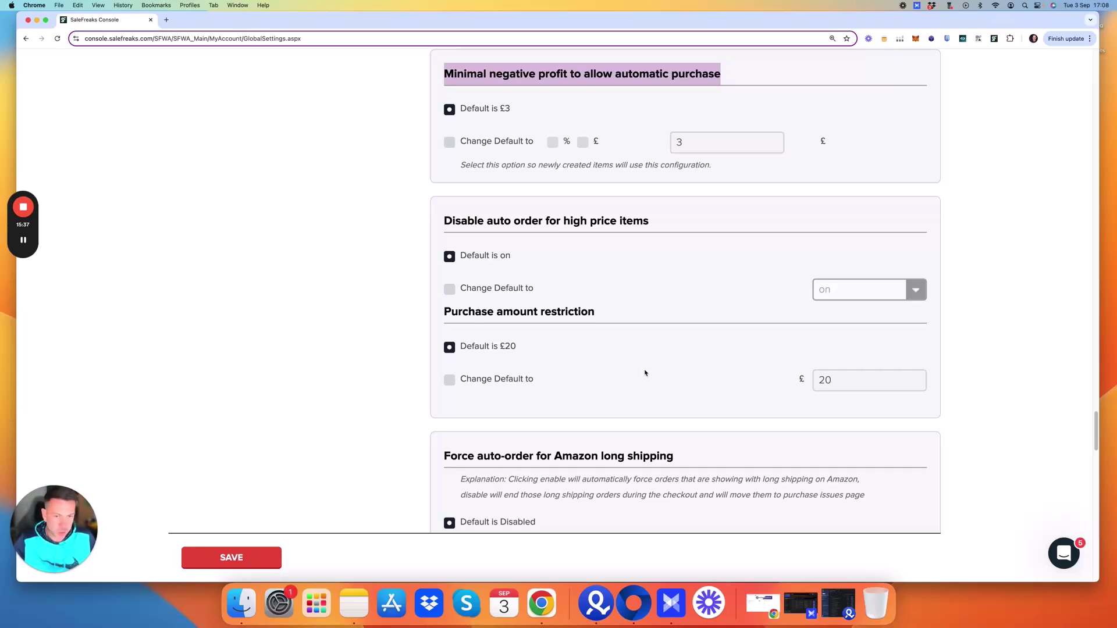
pyautogui.scroll(-5, 642, 258)
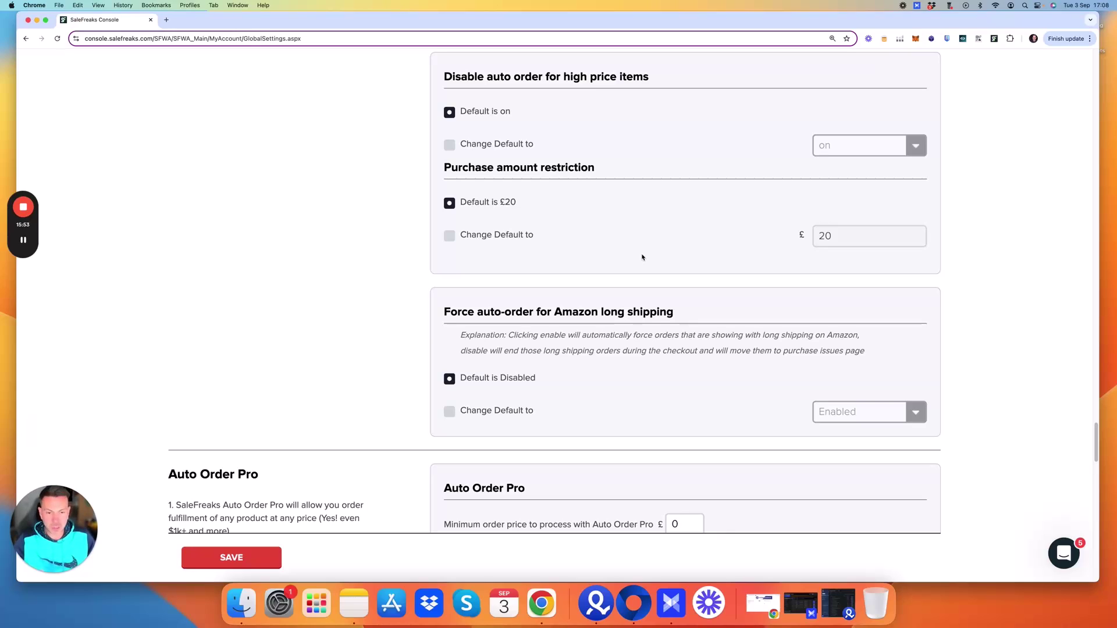
pyautogui.scroll(-1, 642, 259)
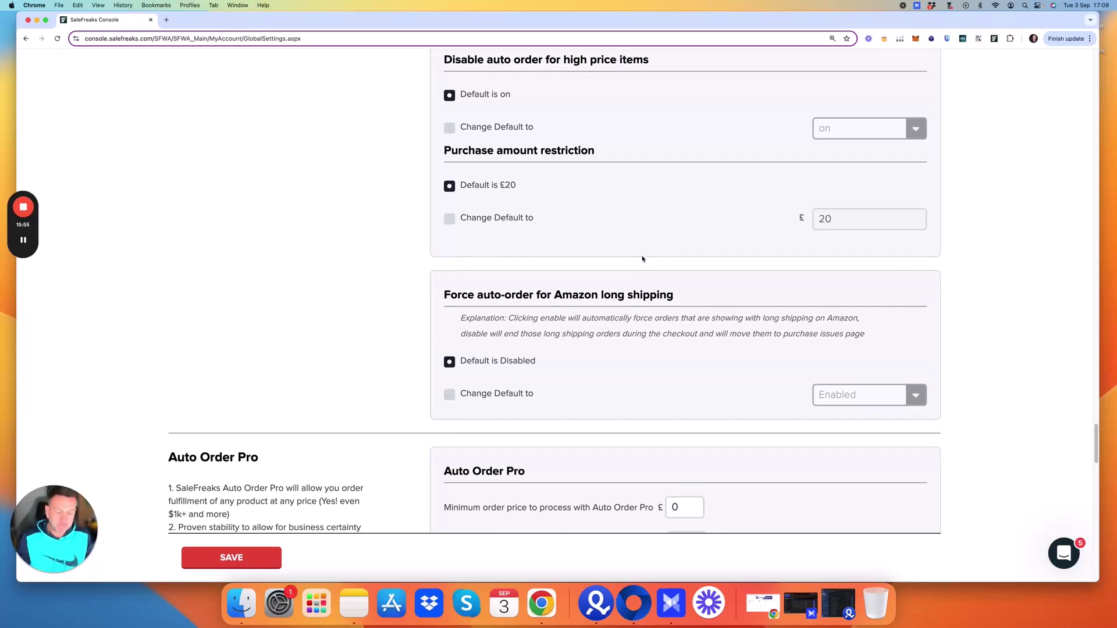
# - Examine the Auto Order Pro price and daily order limits and the Other settings section
pyautogui.scroll(-8, 641, 276)
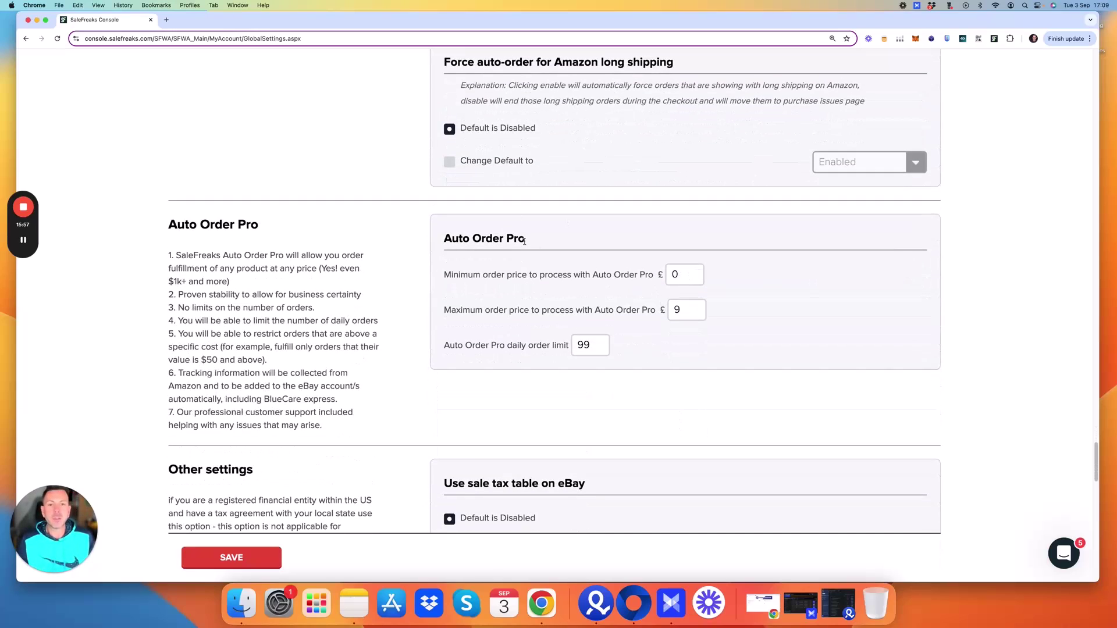
pyautogui.click(678, 308)
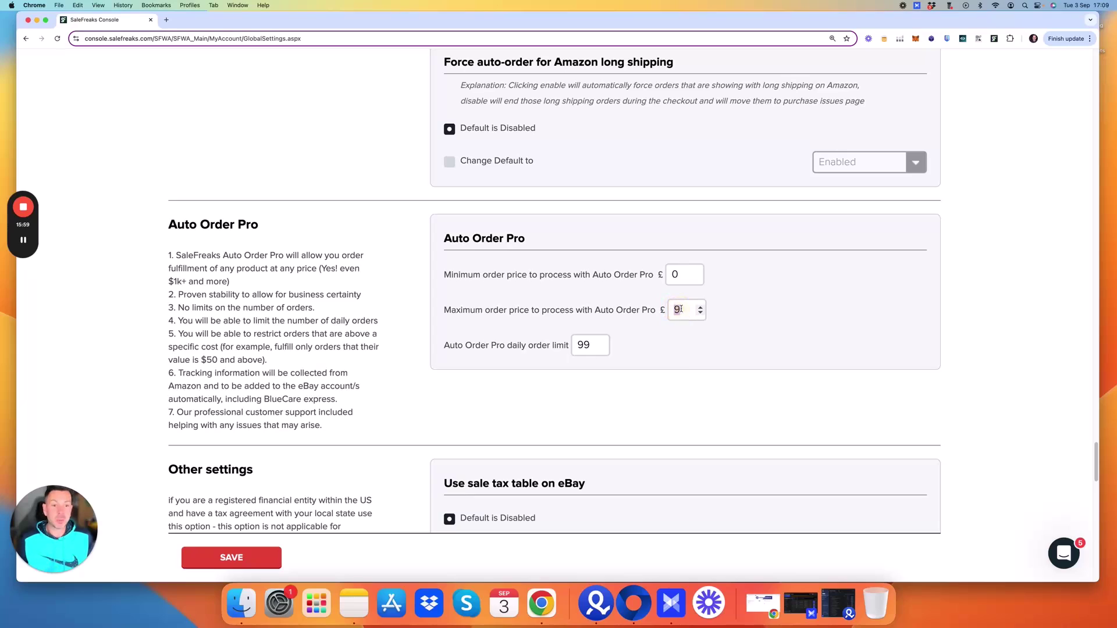
pyautogui.click(680, 268)
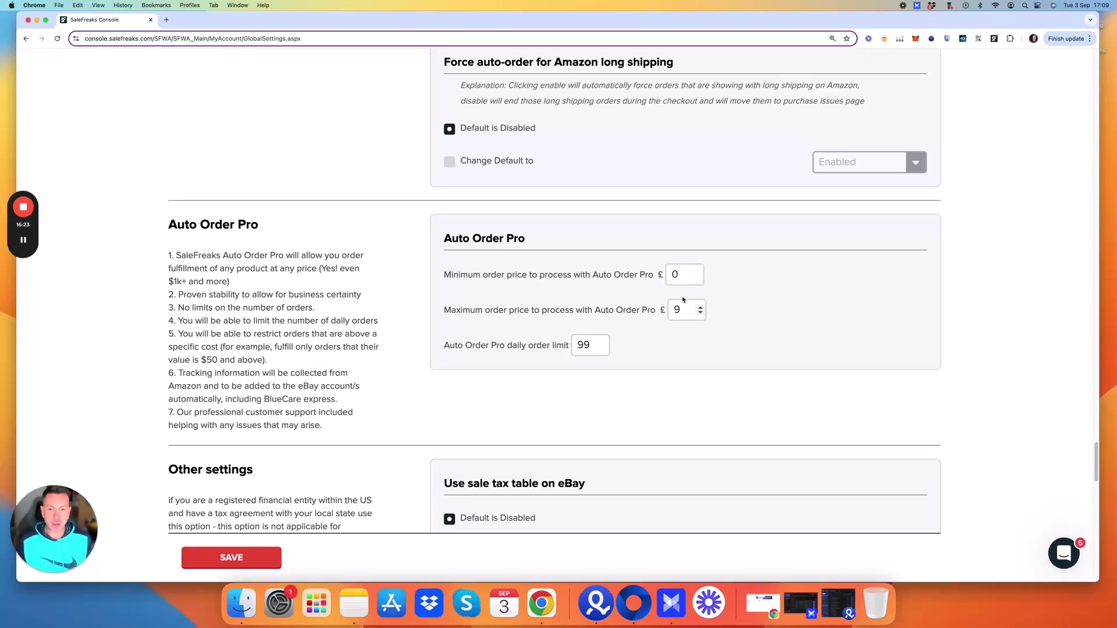
pyautogui.scroll(-2, 683, 300)
pyautogui.scroll(-2, 683, 300)
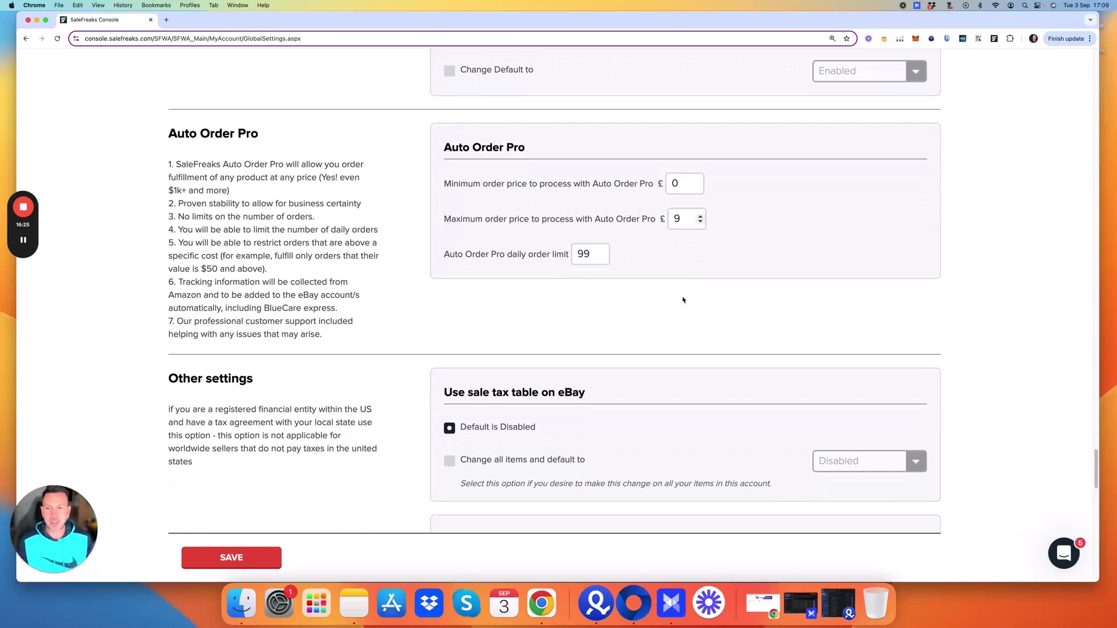
pyautogui.scroll(-10, 683, 300)
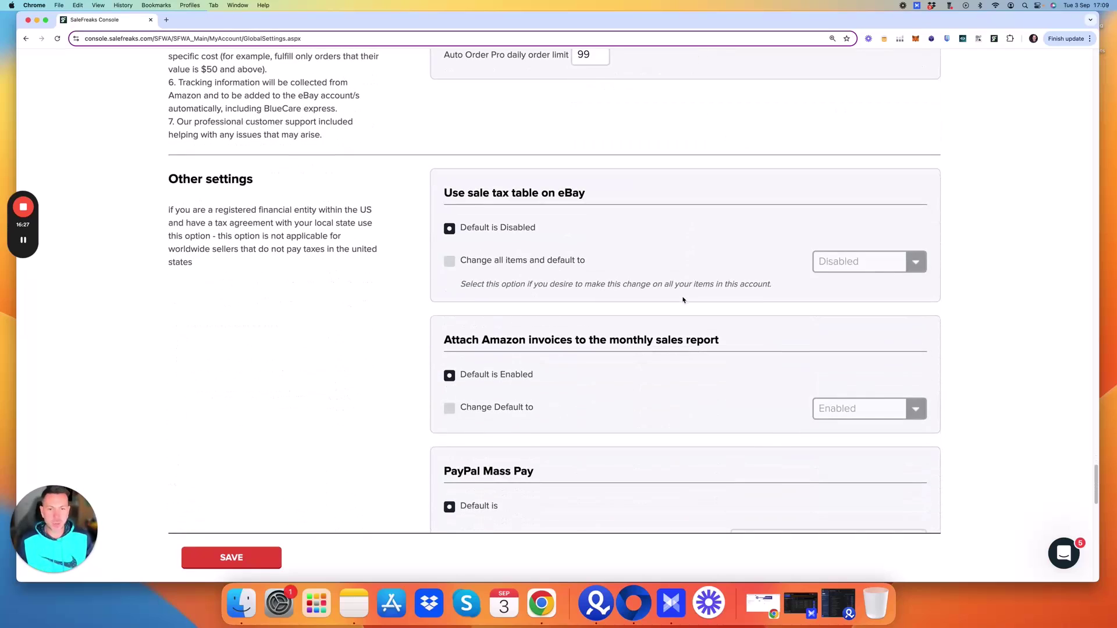
# - Examine the remaining Other settings, the Stealth Mod option for listing same items in multiple eBay stores, and the Coupon Hunter options
pyautogui.scroll(-14, 683, 300)
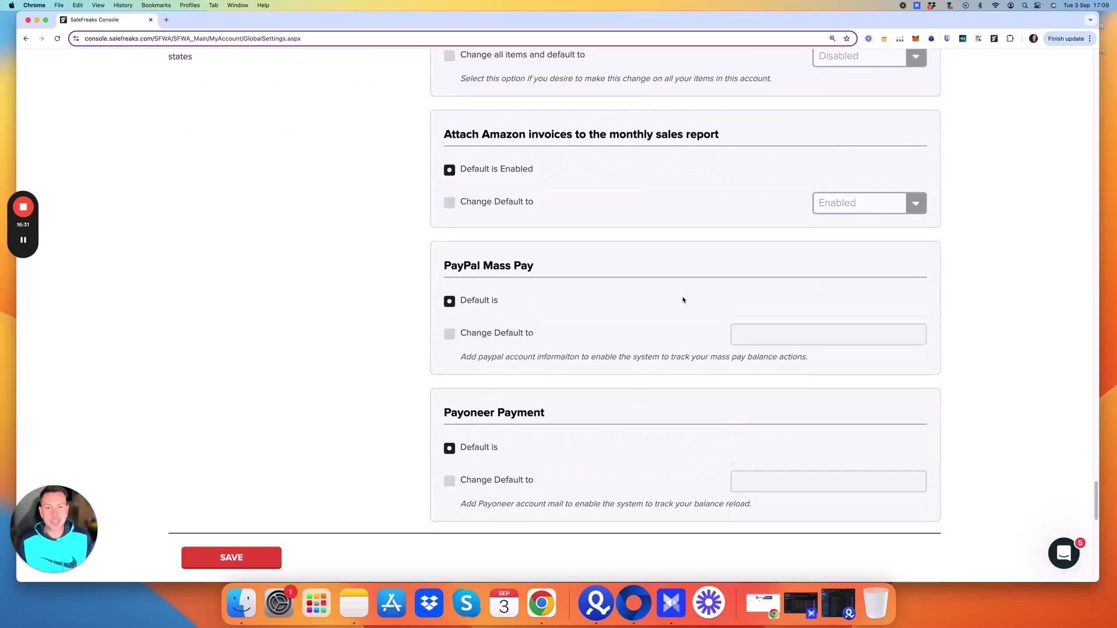
pyautogui.scroll(-4, 683, 299)
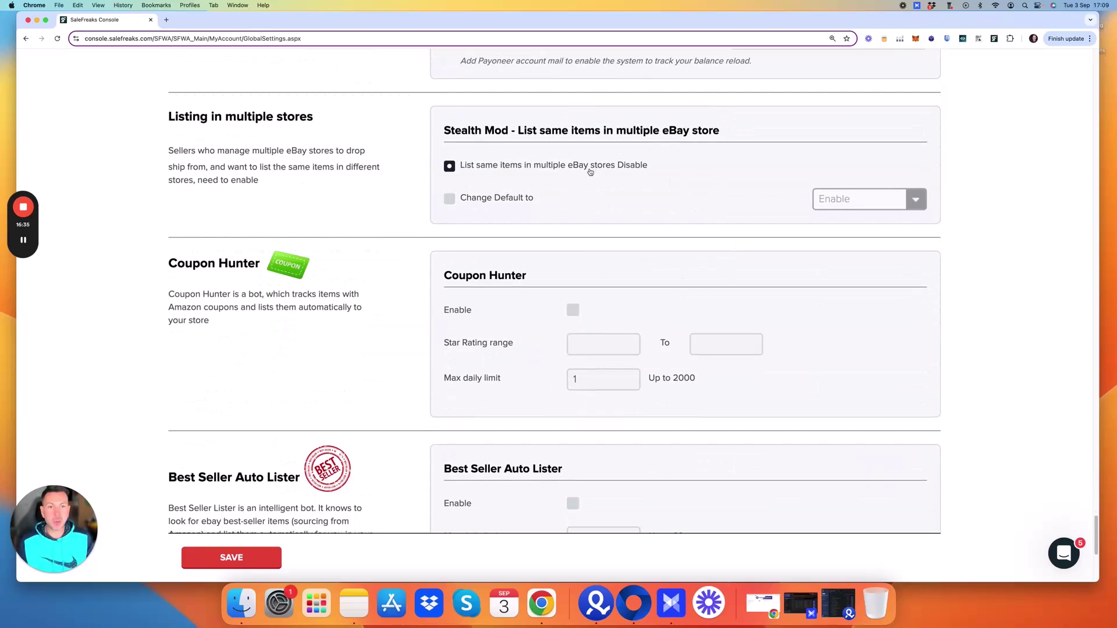
pyautogui.moveTo(646, 166); pyautogui.dragTo(618, 167)
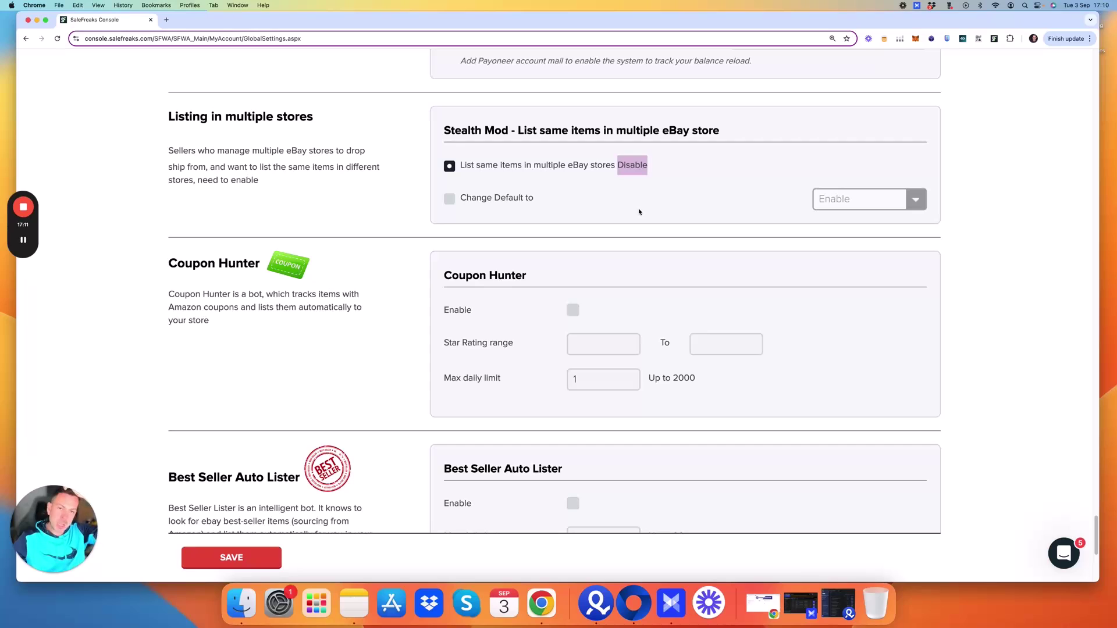
pyautogui.scroll(-3, 721, 174)
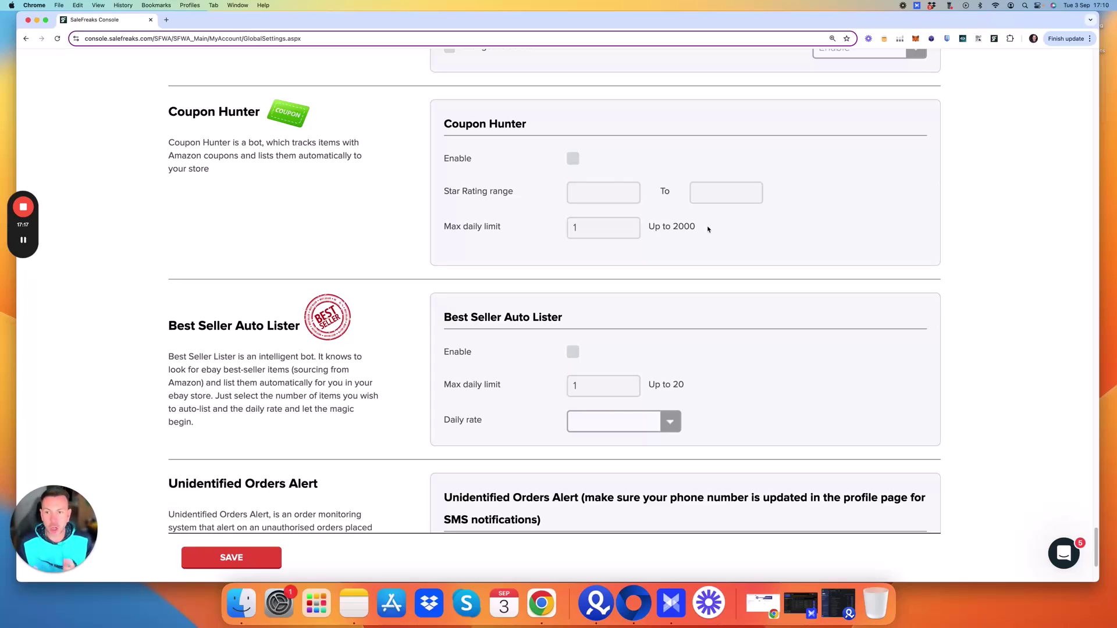
pyautogui.scroll(1, 708, 229)
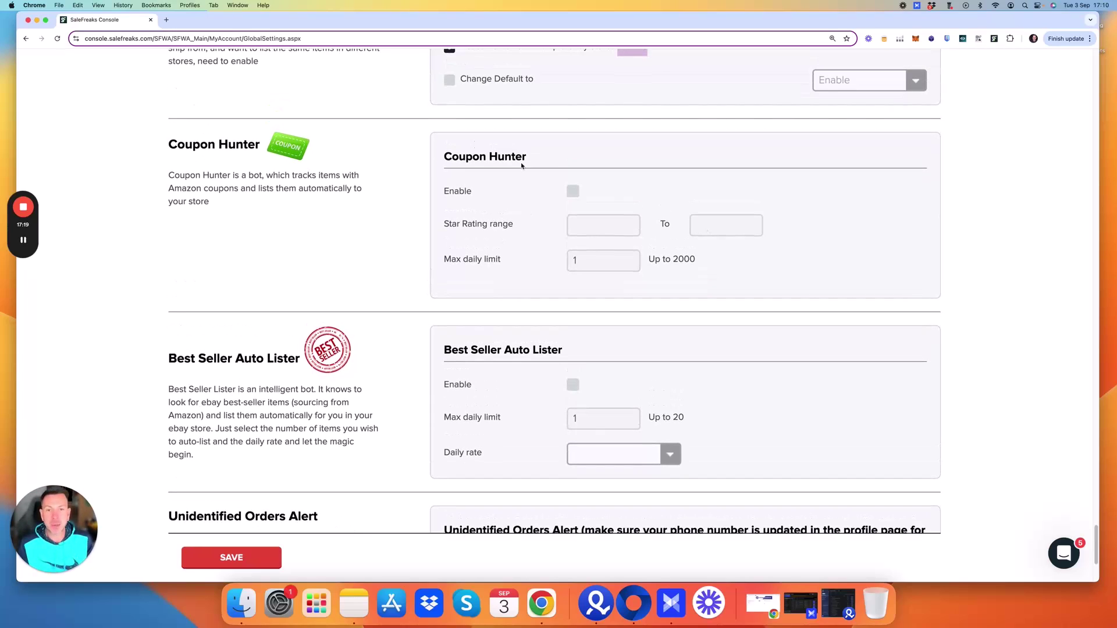
pyautogui.scroll(-2, 528, 212)
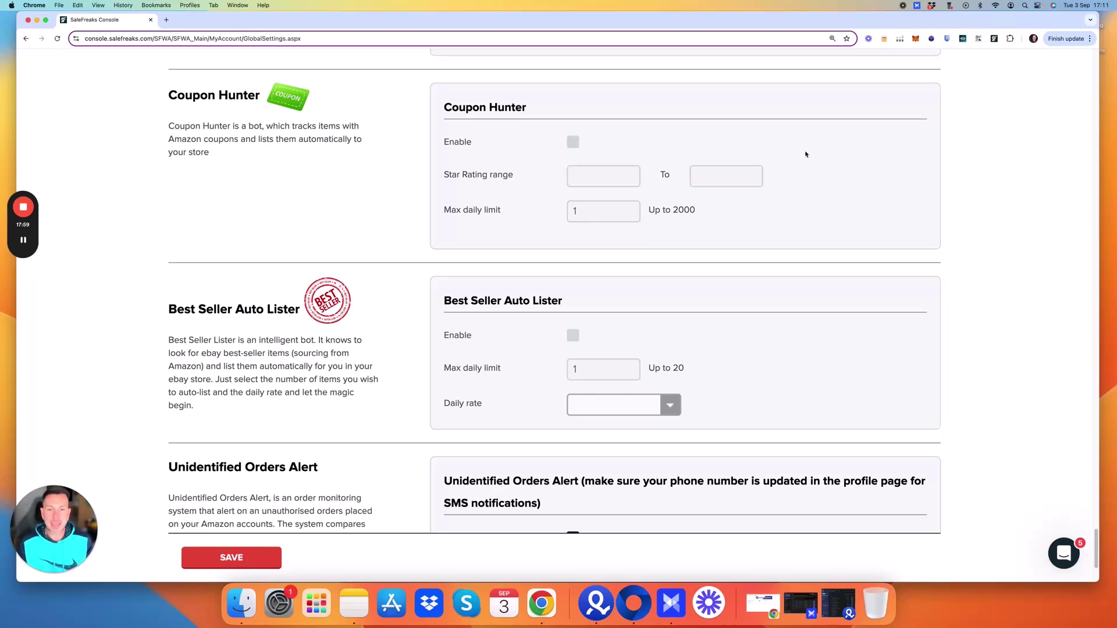
# - Enable the Best Seller Auto Lister with a max daily limit of 2 and a daily rate of 1
pyautogui.click(574, 336)
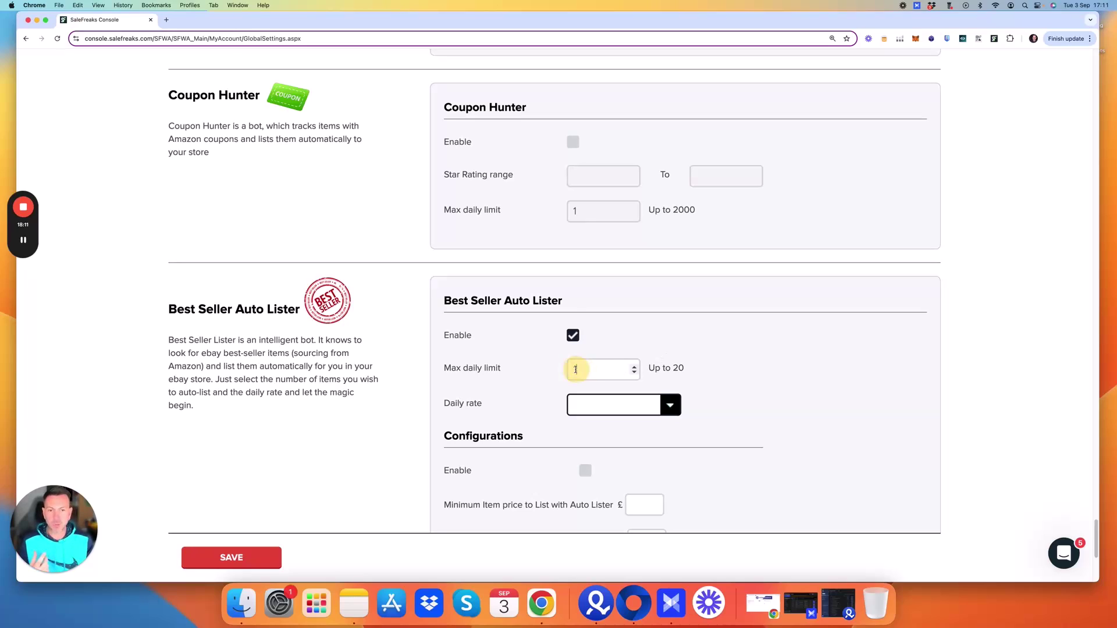
pyautogui.doubleClick(573, 370)
pyautogui.write('2')
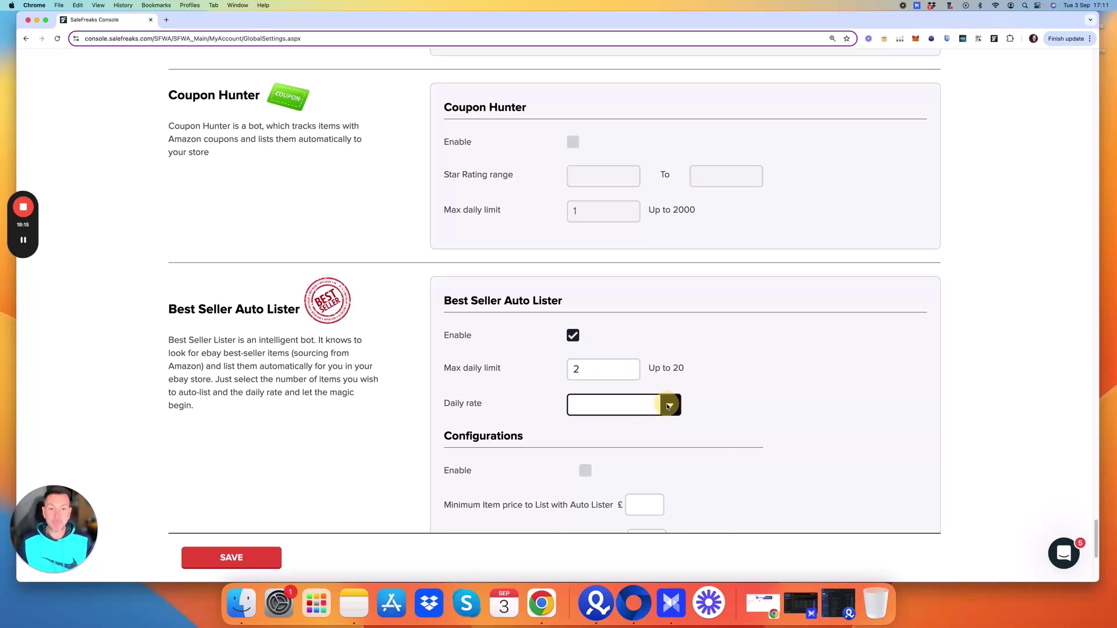
pyautogui.click(668, 406)
pyautogui.click(576, 493)
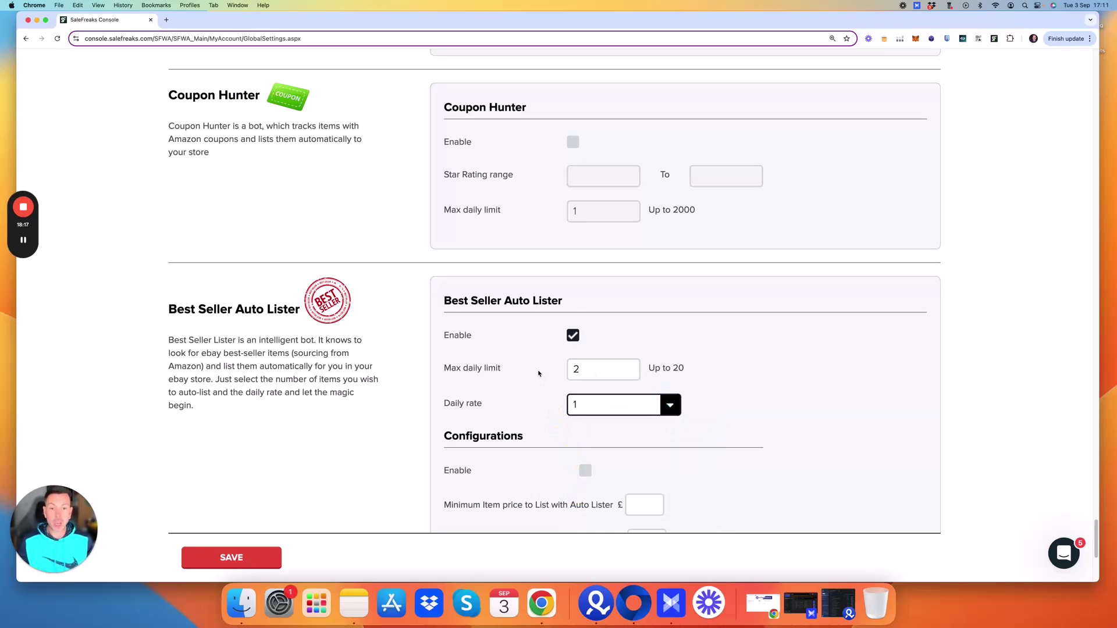
# - Enable the Best Seller Auto Lister configurations with a minimum item price of £4 and a maximum of £15
pyautogui.scroll(-1, 539, 373)
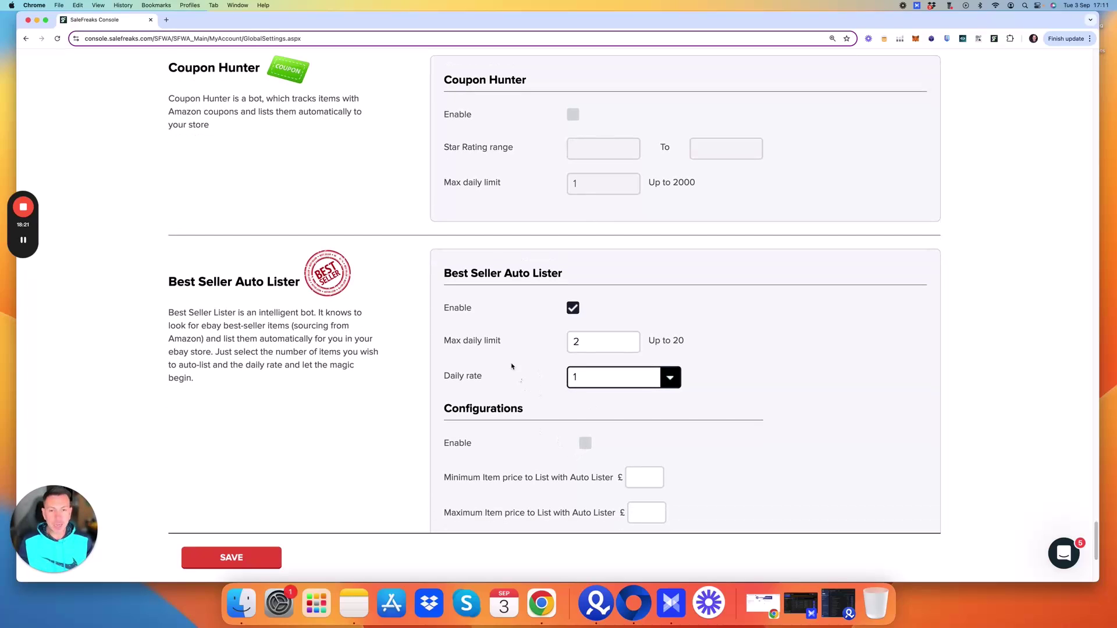
pyautogui.scroll(-1, 505, 342)
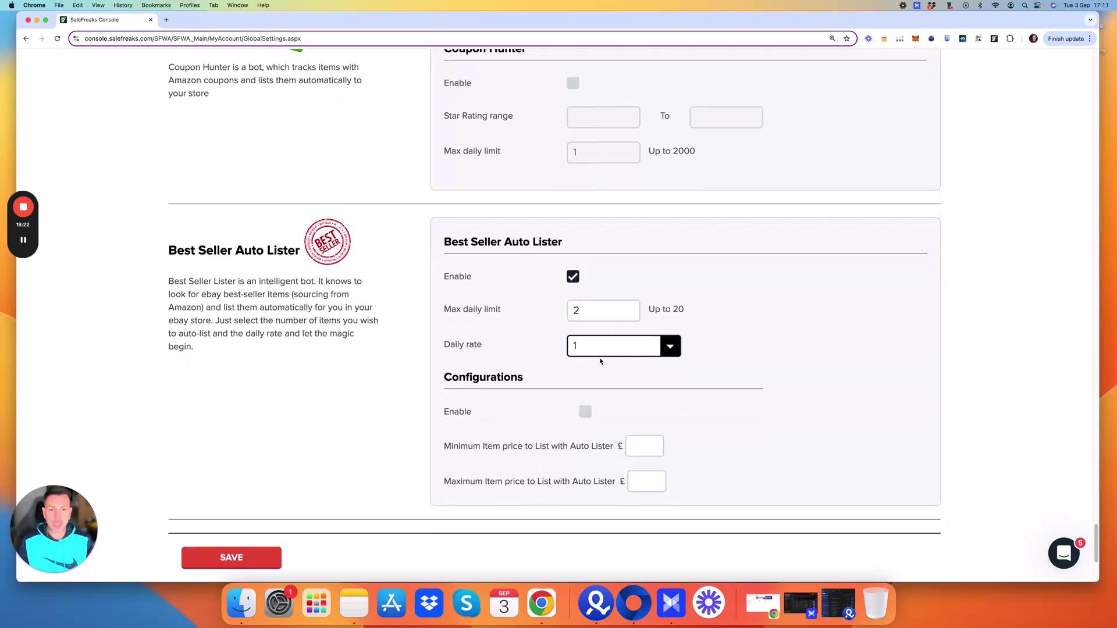
pyautogui.click(585, 412)
pyautogui.scroll(-1, 645, 399)
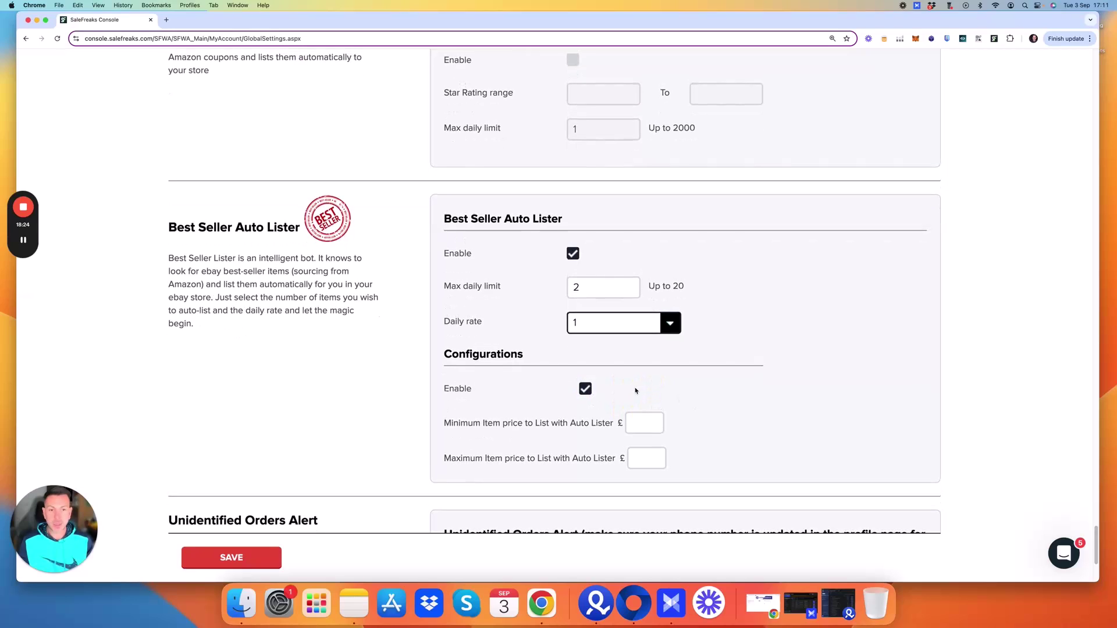
pyautogui.click(631, 422)
pyautogui.write('4')
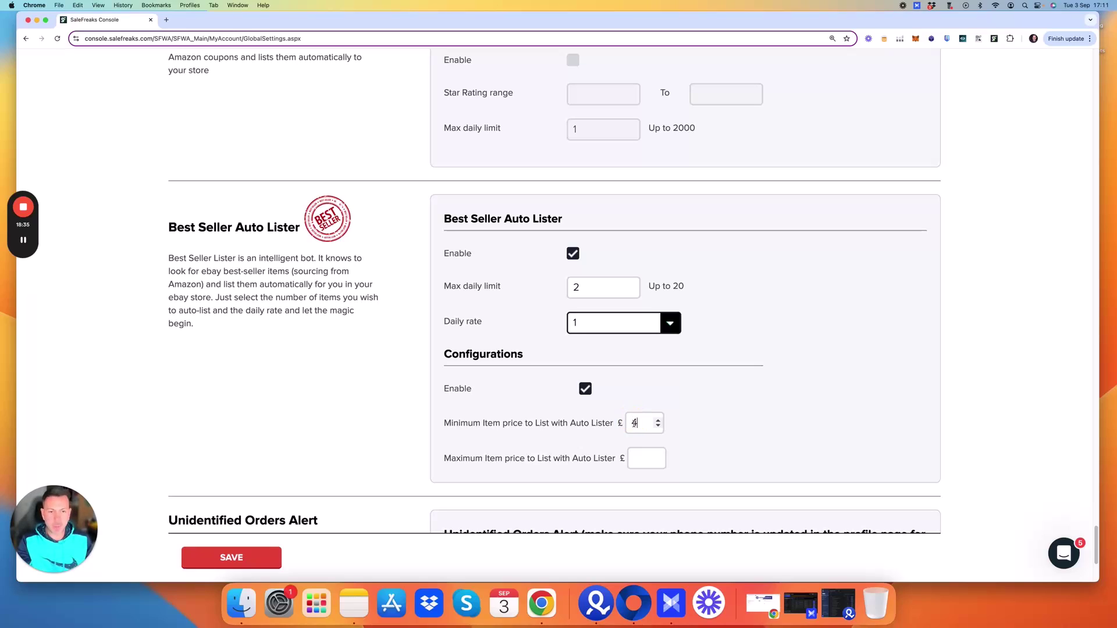
pyautogui.click(644, 461)
pyautogui.write('15')
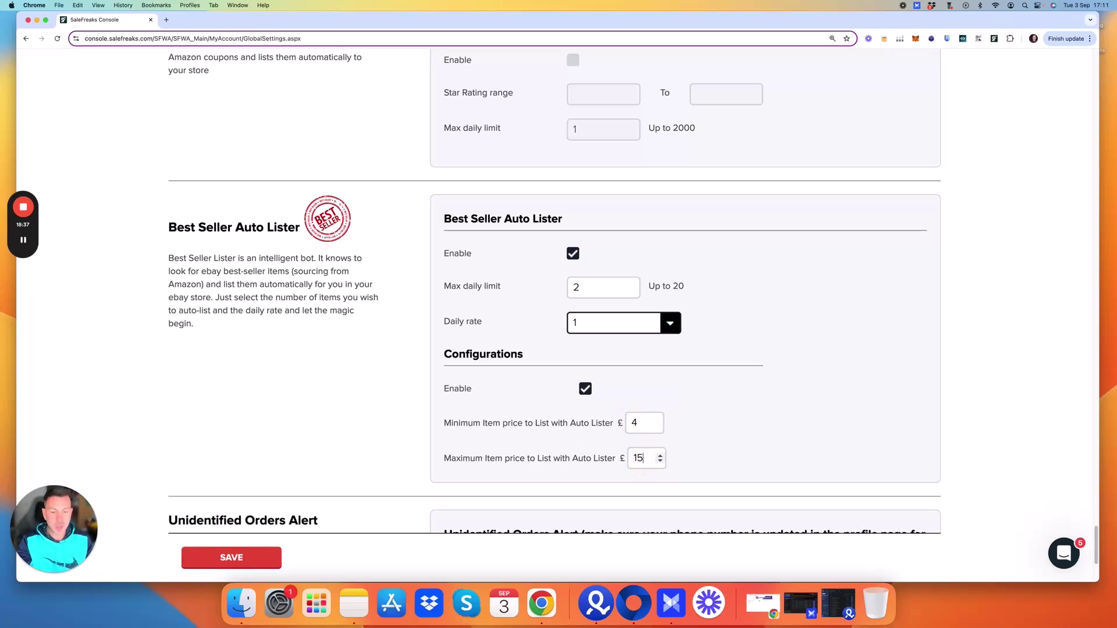
pyautogui.click(702, 422)
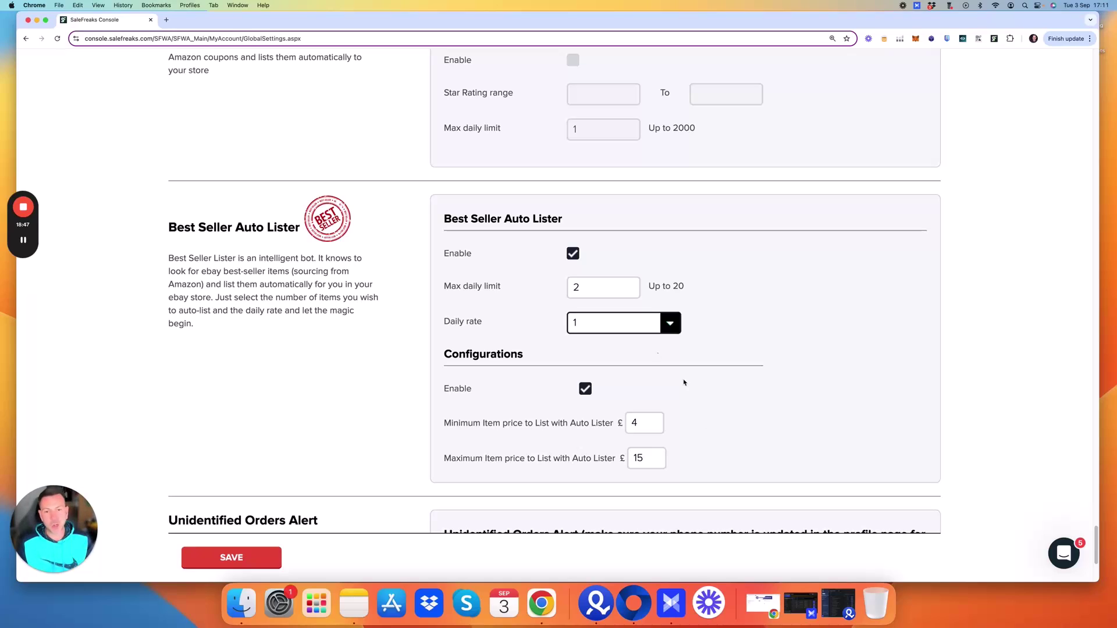
# - Save the global settings and dismiss the save message
pyautogui.scroll(-2, 700, 419)
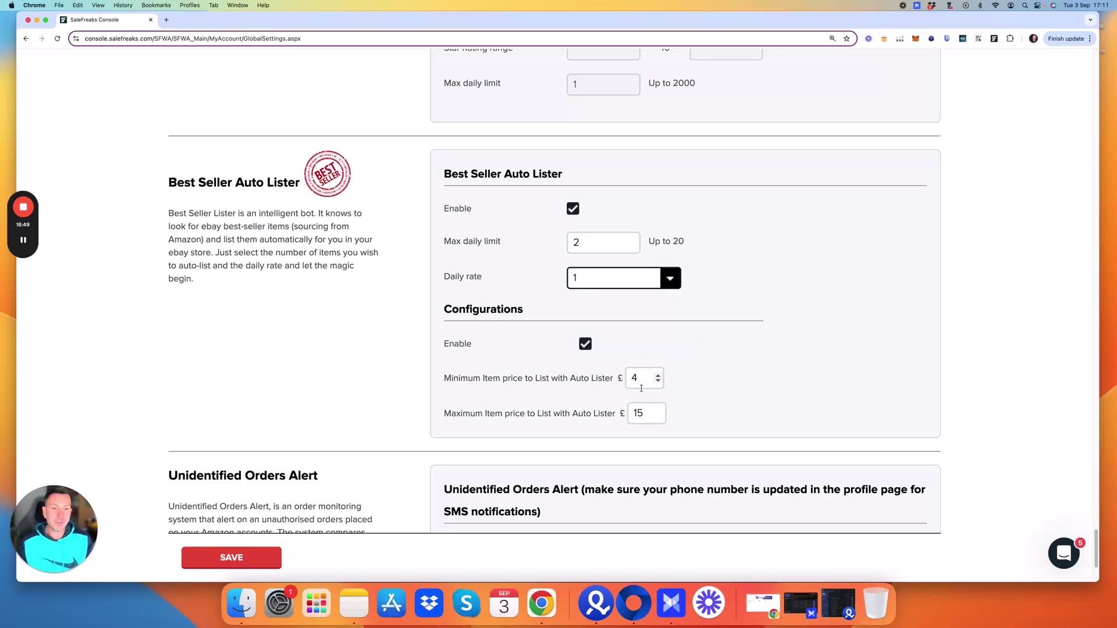
pyautogui.scroll(-4, 703, 333)
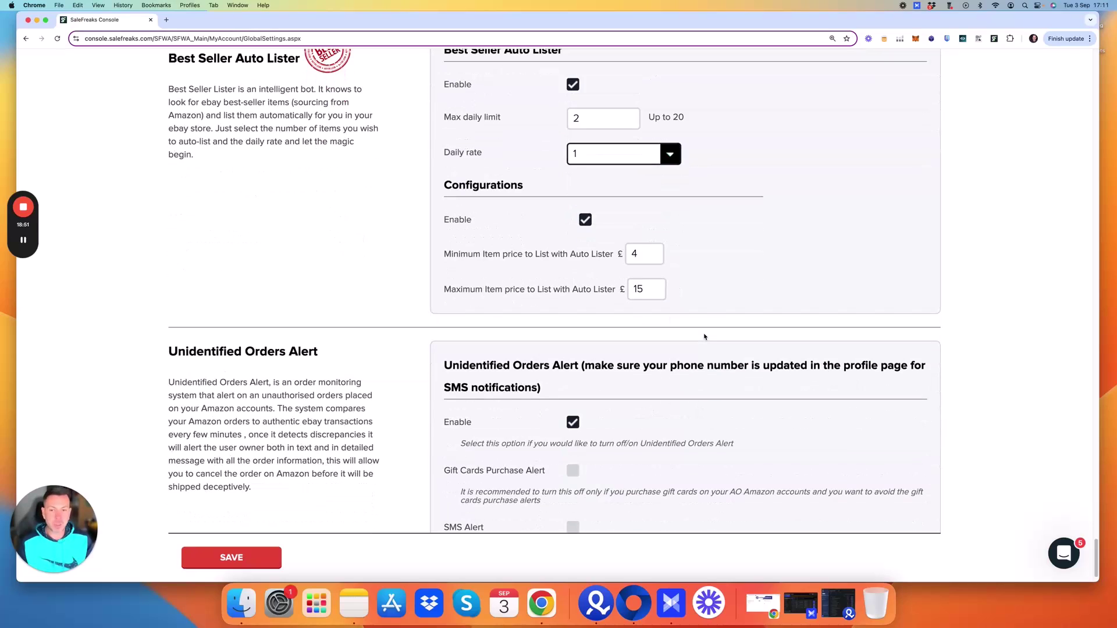
pyautogui.click(254, 557)
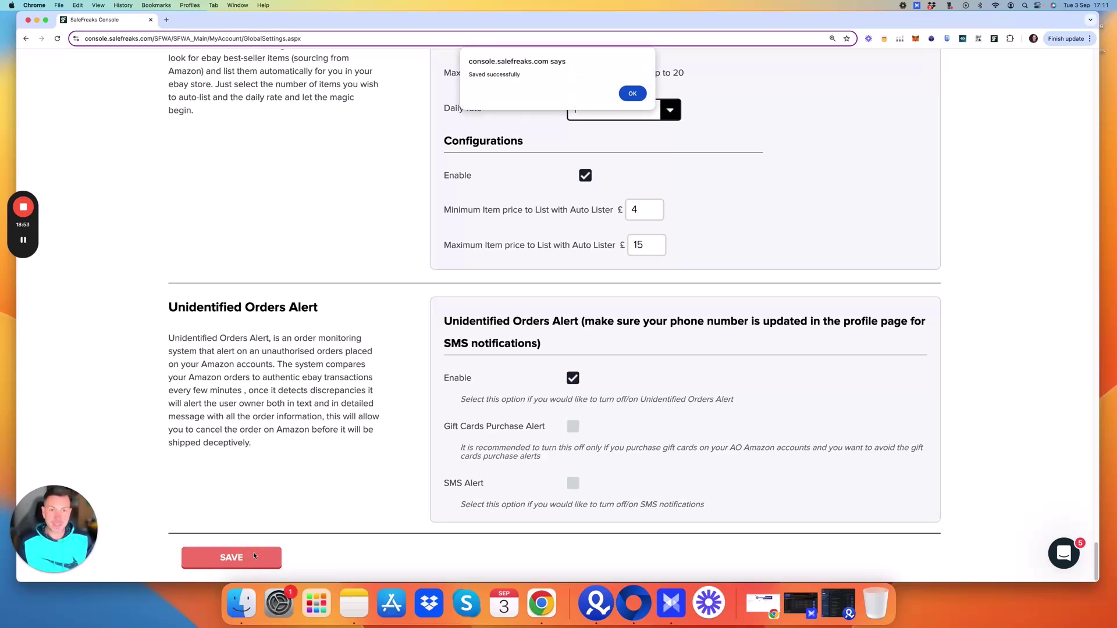
pyautogui.click(632, 94)
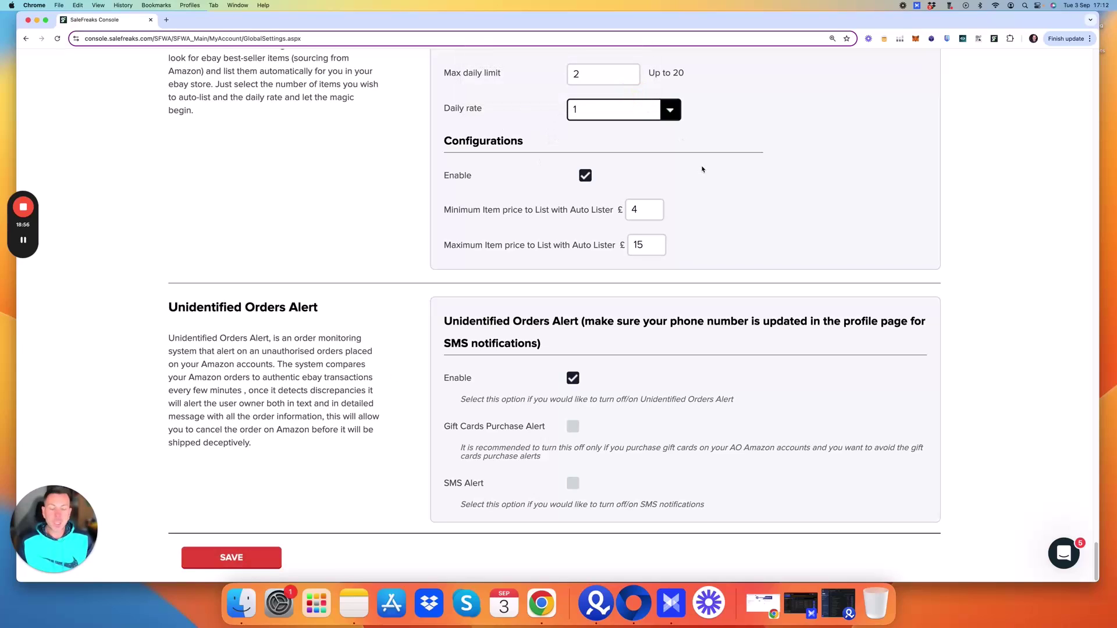
# - Return to the Break even settings and review the eBay final value fee and the fee per transaction
pyautogui.scroll(1, 703, 169)
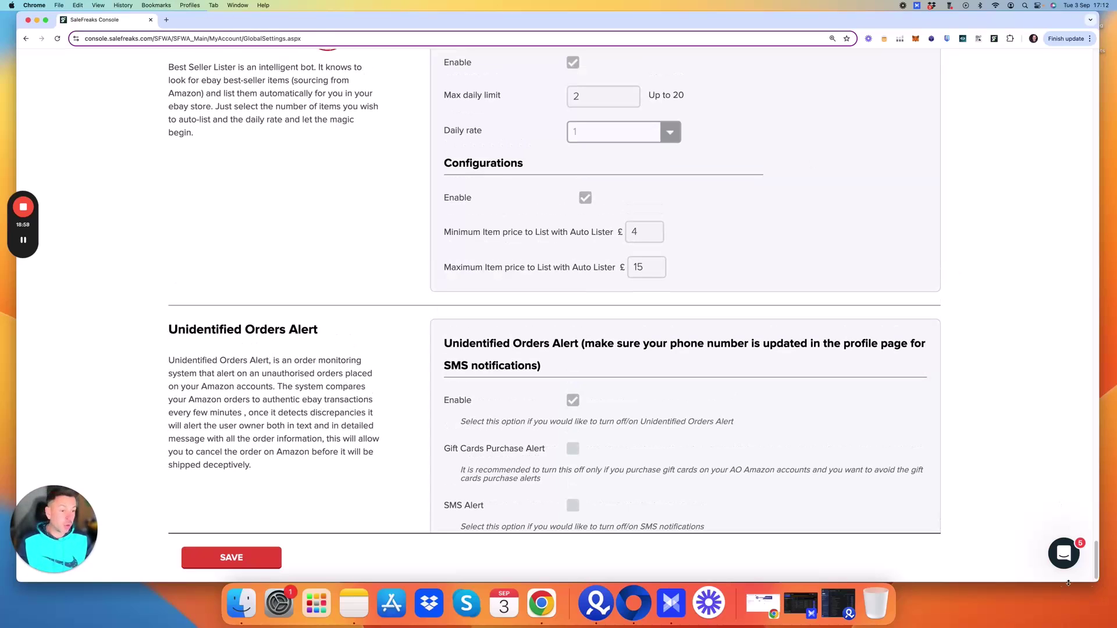
pyautogui.moveTo(1096, 561); pyautogui.dragTo(1093, 84)
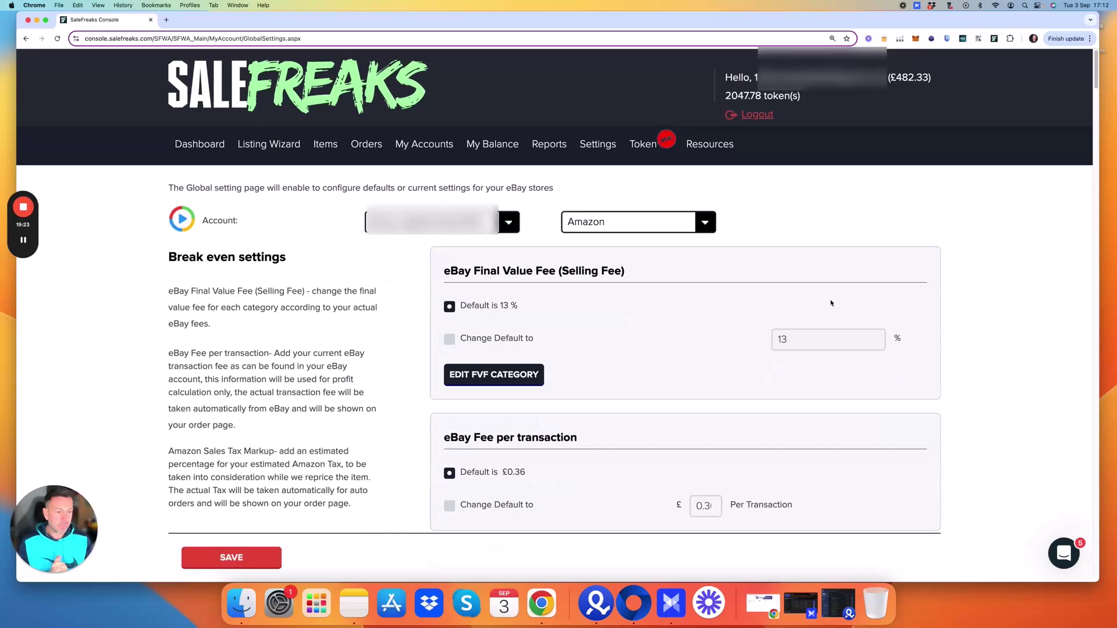
pyautogui.scroll(-3, 831, 303)
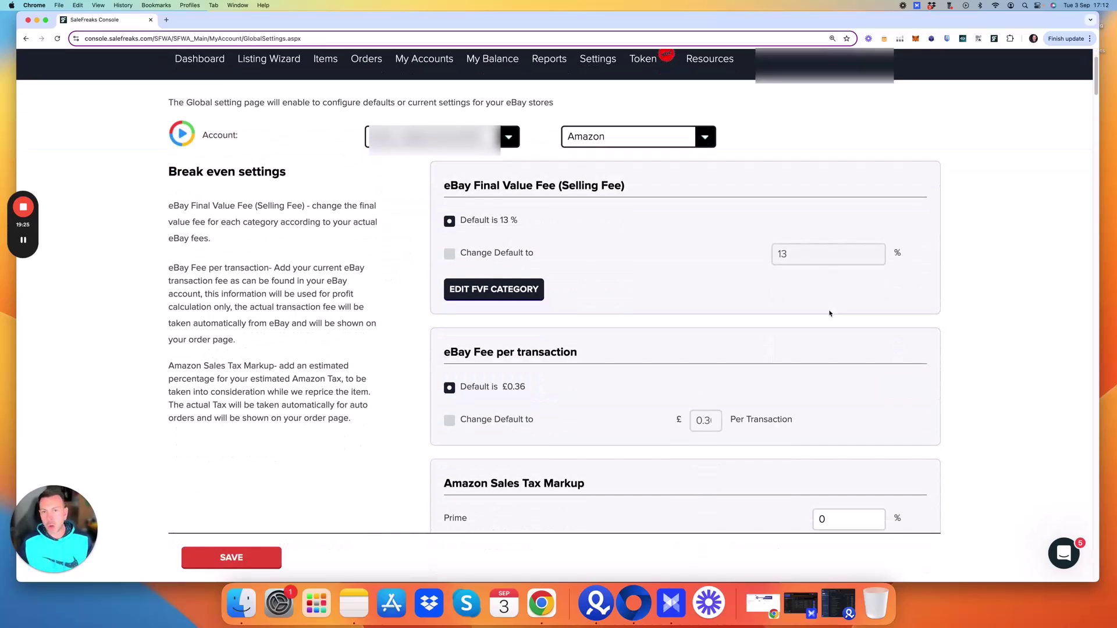